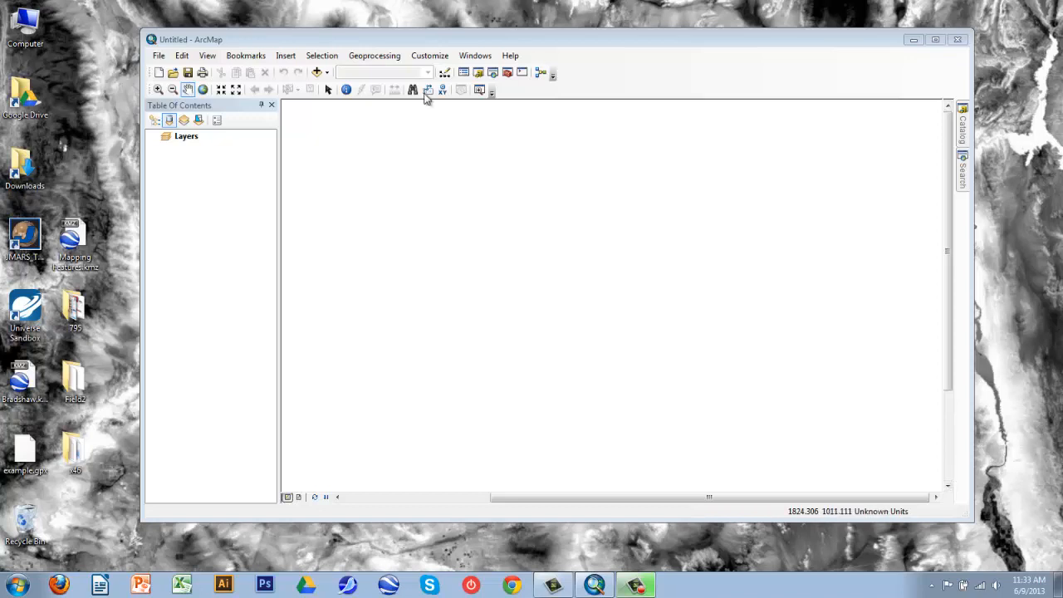
# Step: Open the KML To Layer tool from the From KML conversion tools in ArcToolbox
pyautogui.click(507, 74)
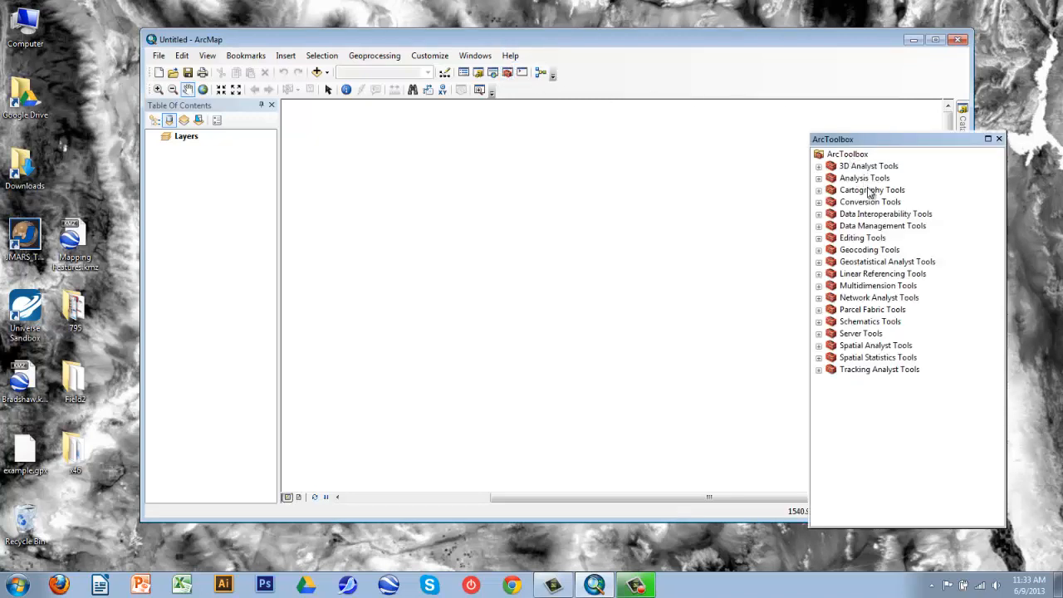
pyautogui.doubleClick(867, 203)
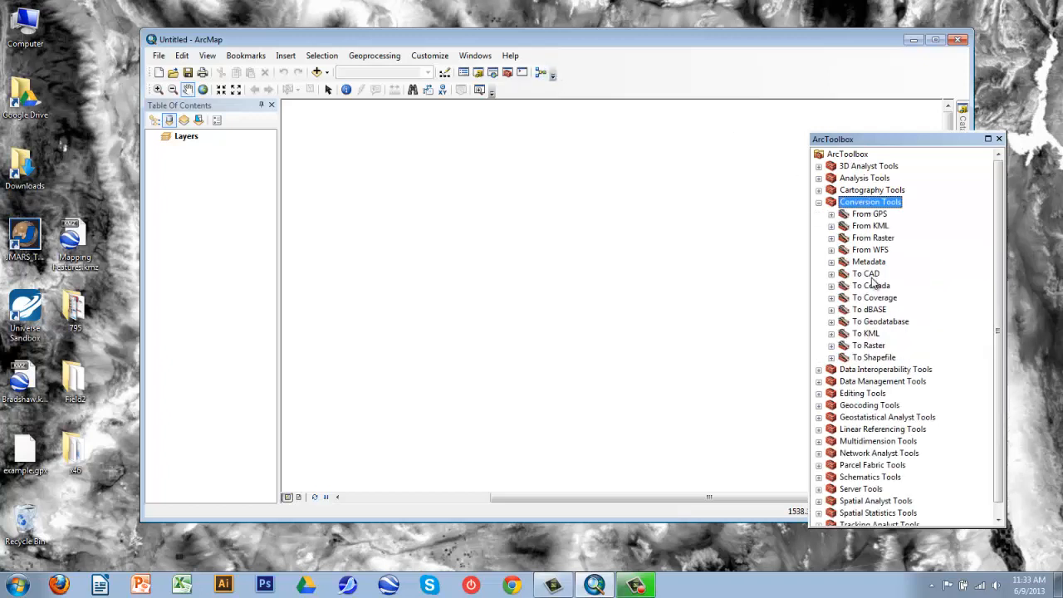
pyautogui.doubleClick(869, 226)
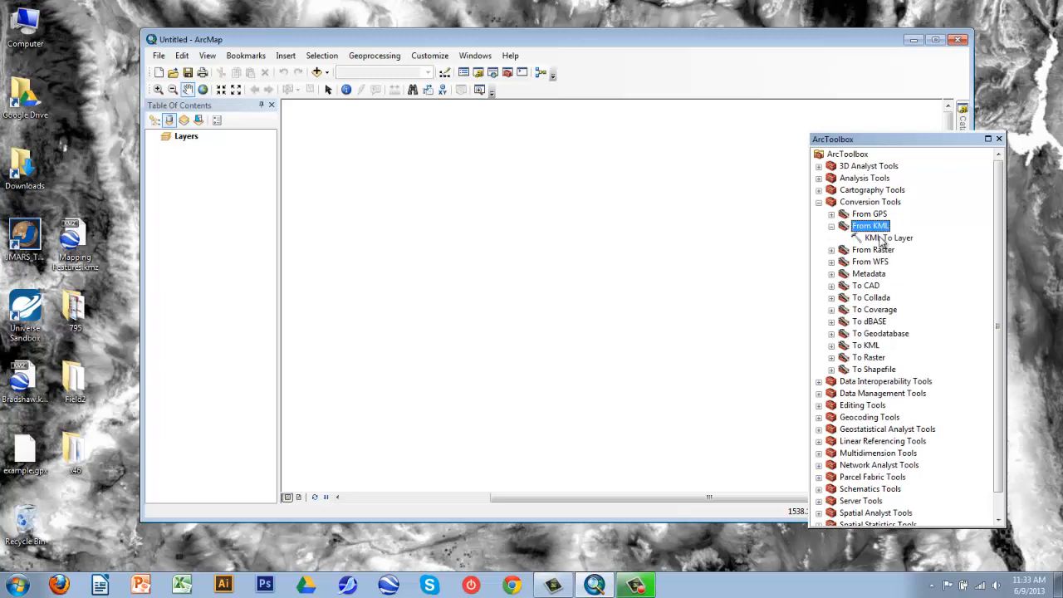
pyautogui.doubleClick(885, 238)
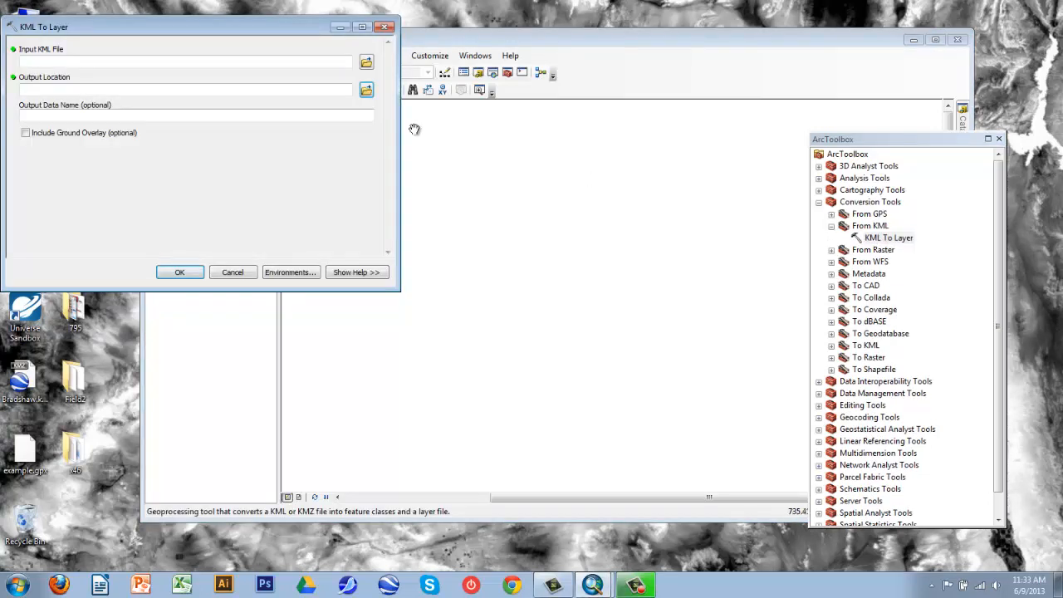
# Step: Convert Mapping Features.kmz from the Desktop to a layer with the output data name Mapping Features4
pyautogui.click(366, 62)
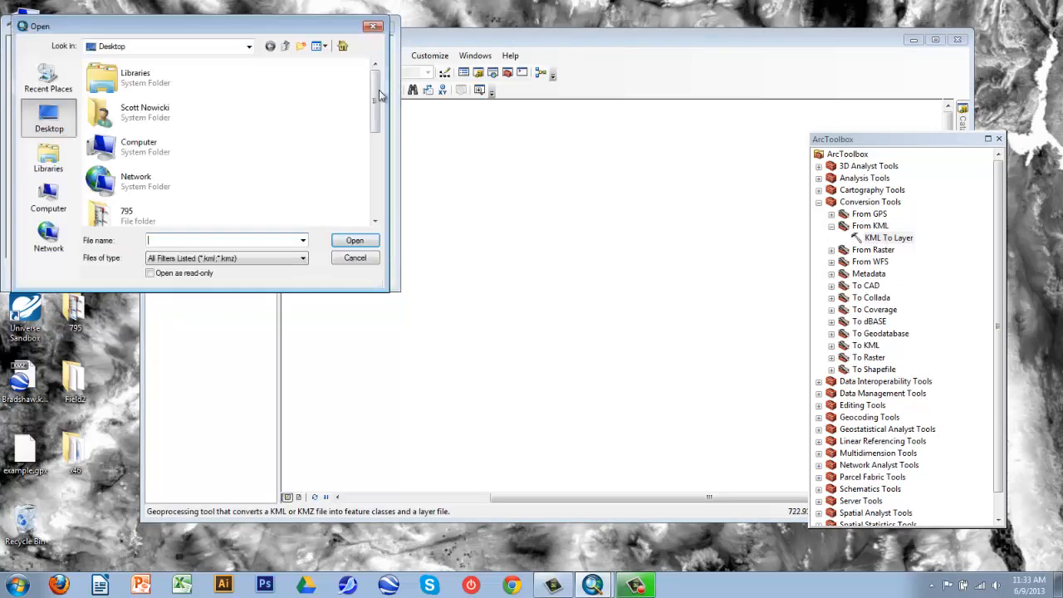
pyautogui.moveTo(379, 95); pyautogui.dragTo(388, 199)
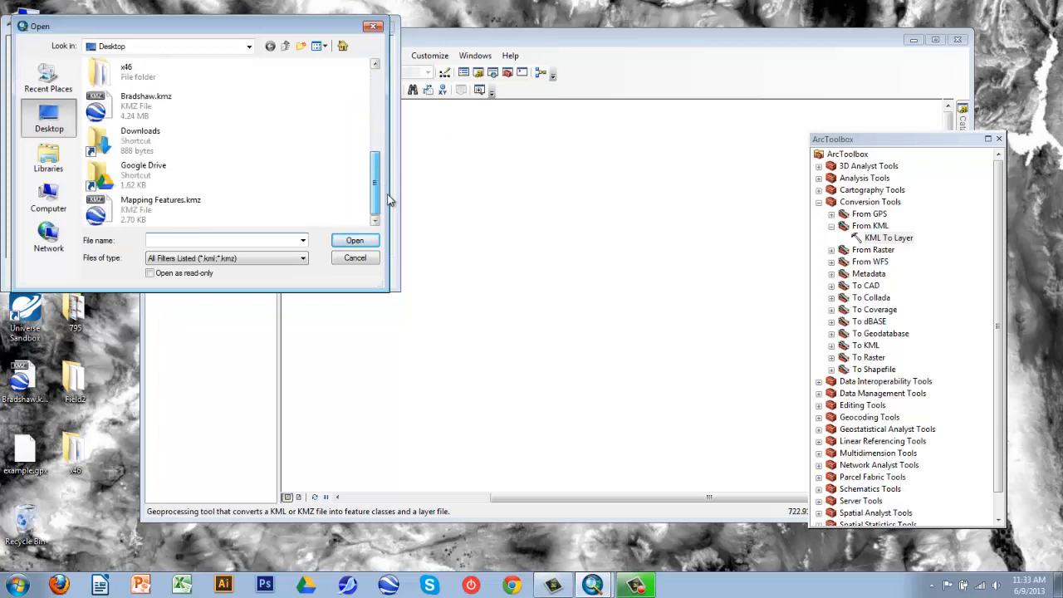
pyautogui.click(156, 207)
pyautogui.click(354, 241)
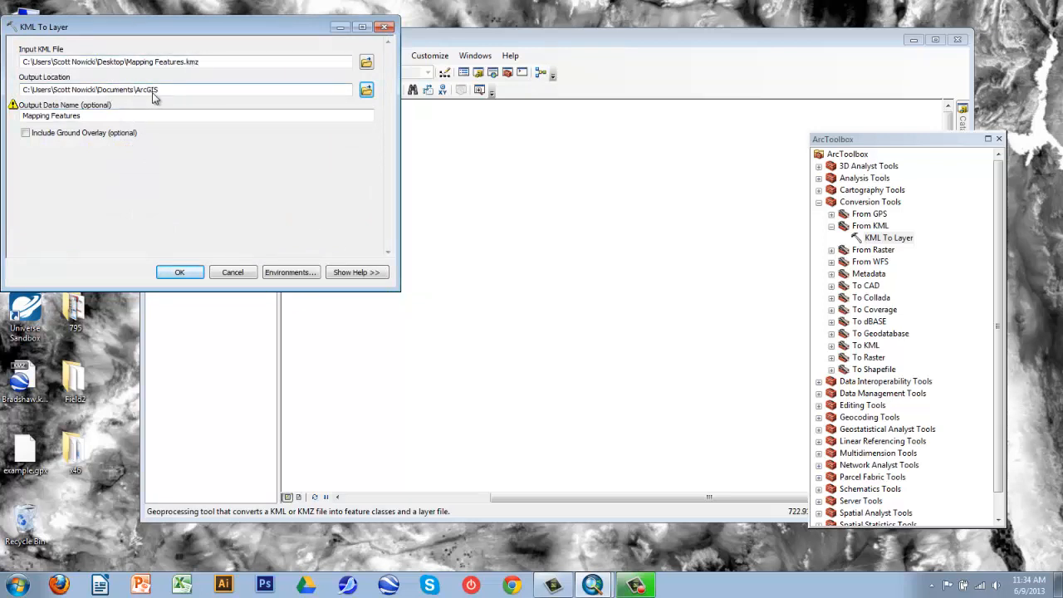
pyautogui.click(116, 116)
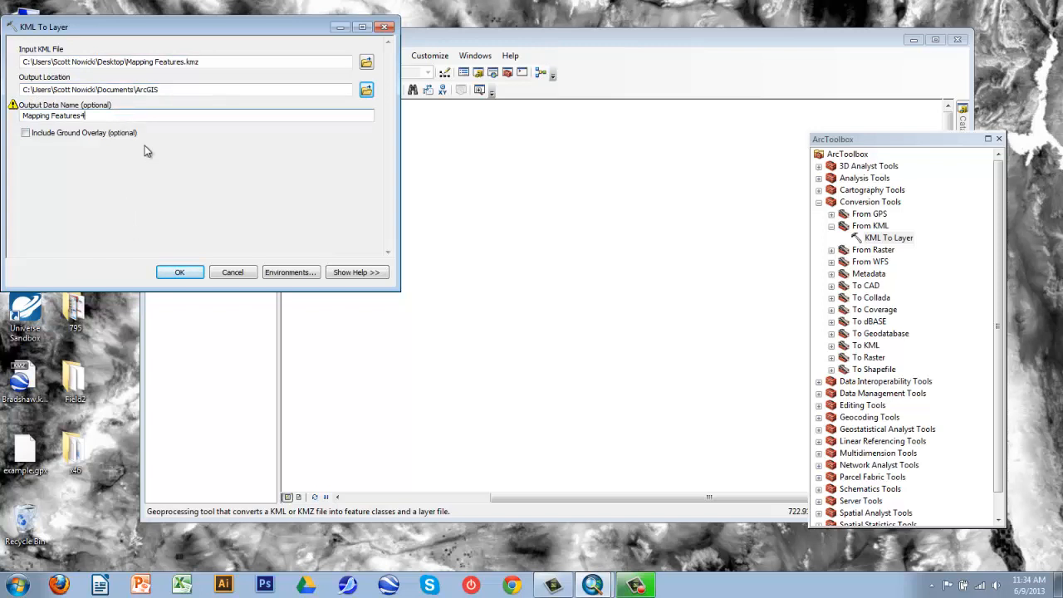
pyautogui.click(176, 272)
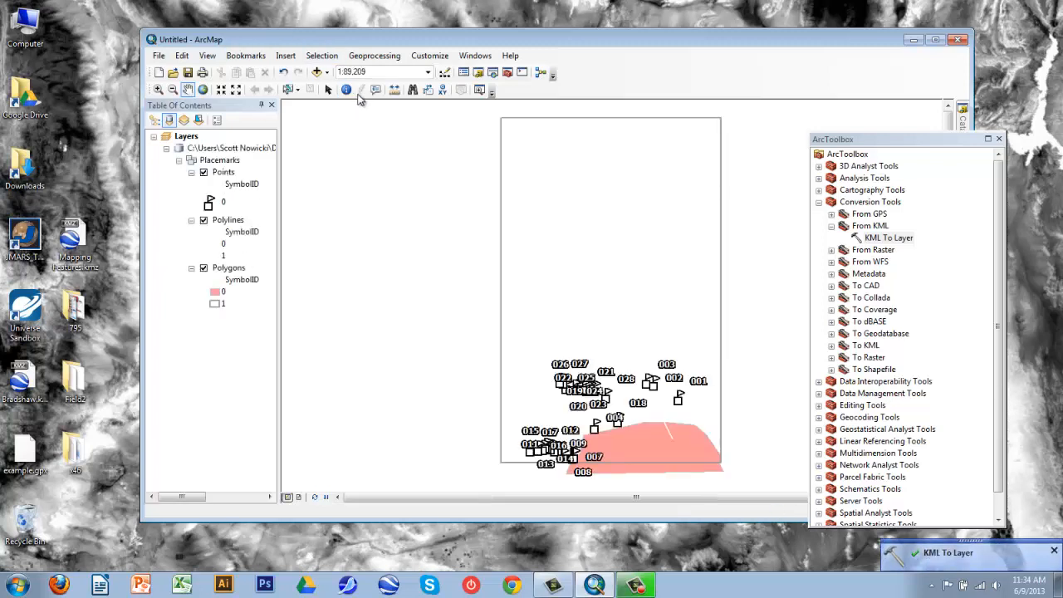
# Step: Convert Bradshaw.kmz from the Desktop to a layer named Bradshaw3 with its ground overlay included, and close ArcToolbox
pyautogui.doubleClick(890, 238)
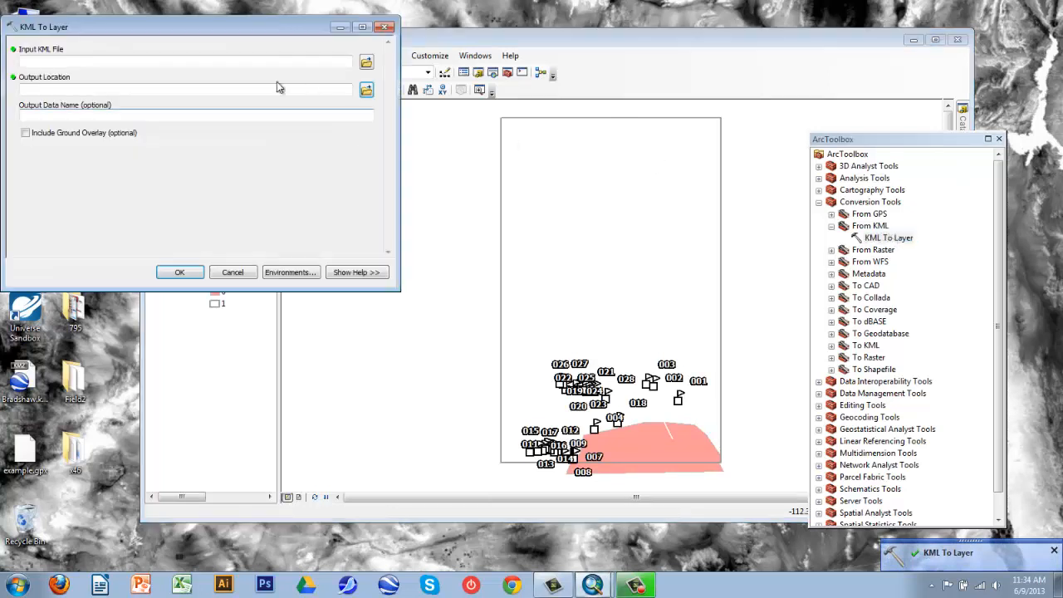
pyautogui.click(367, 62)
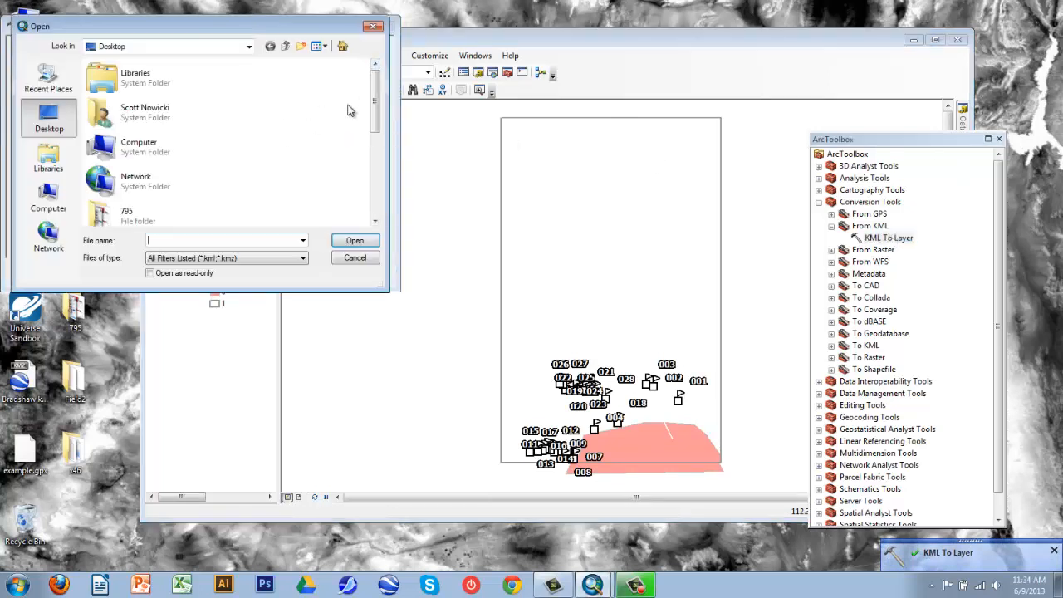
pyautogui.moveTo(375, 102); pyautogui.dragTo(374, 176)
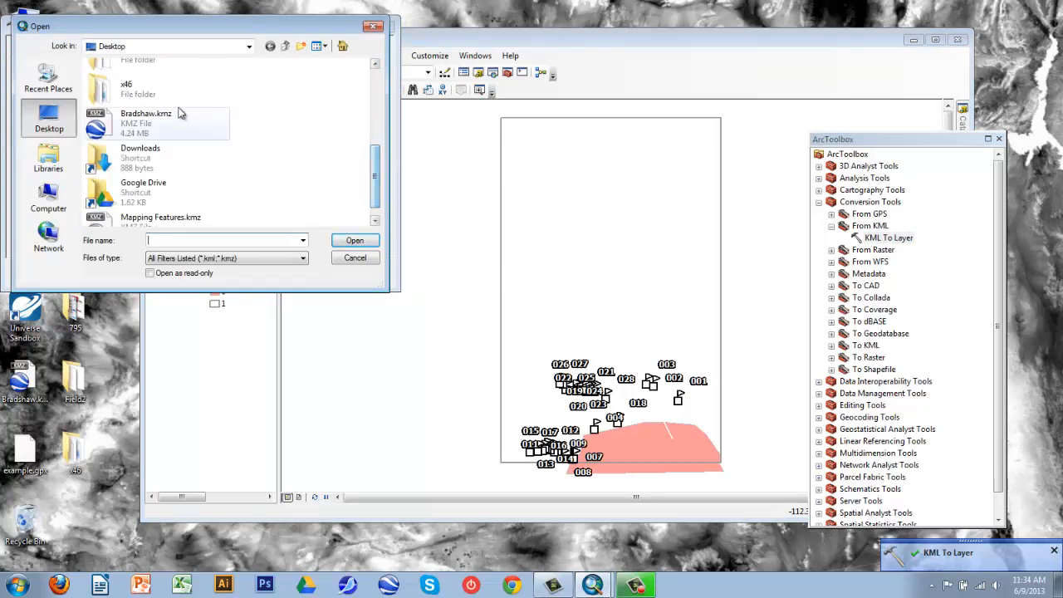
pyautogui.doubleClick(149, 123)
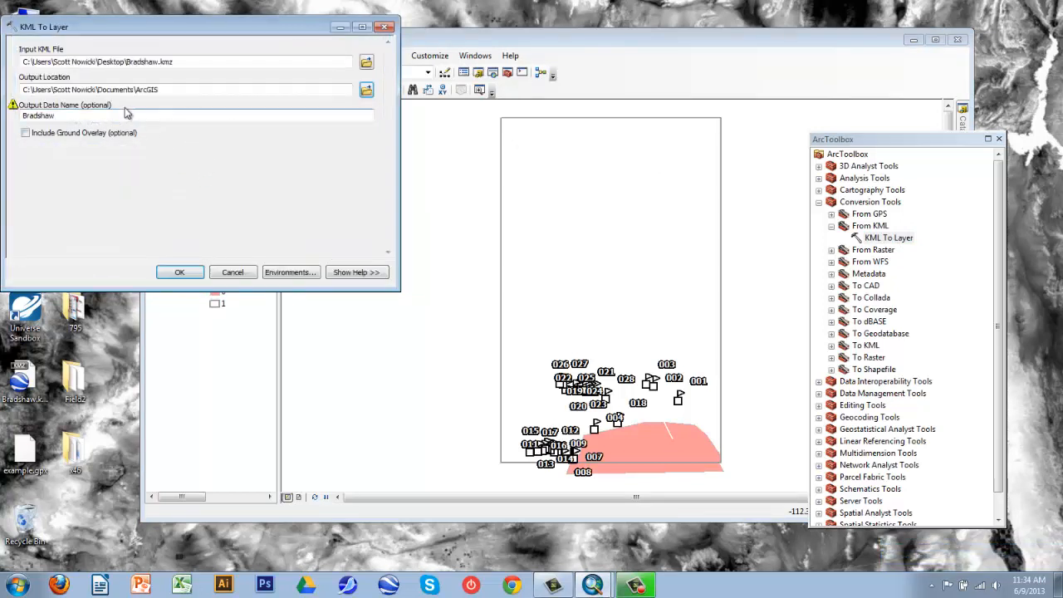
pyautogui.click(27, 134)
pyautogui.click(79, 116)
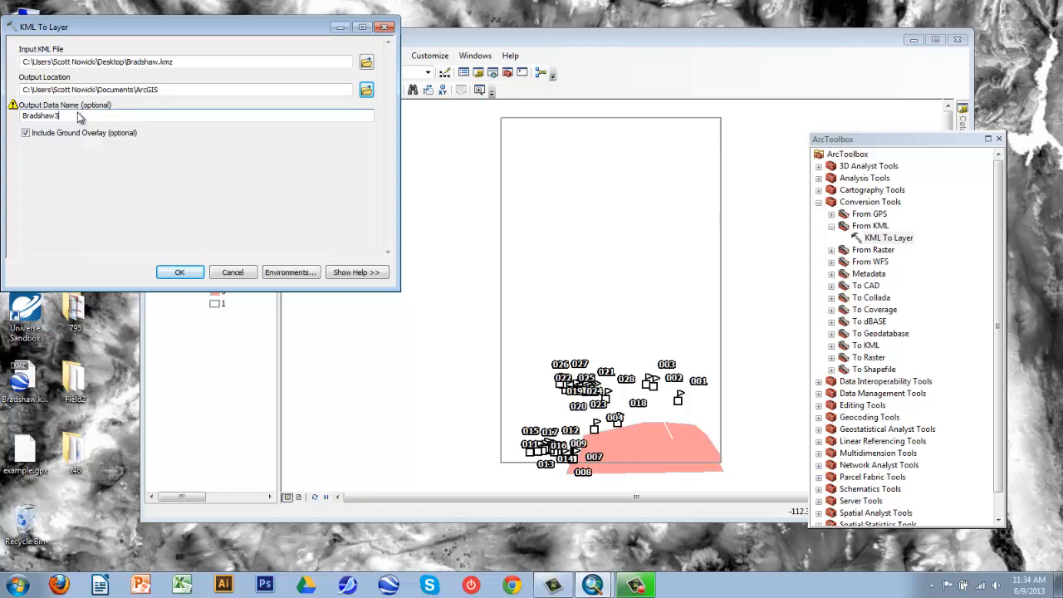
pyautogui.click(178, 272)
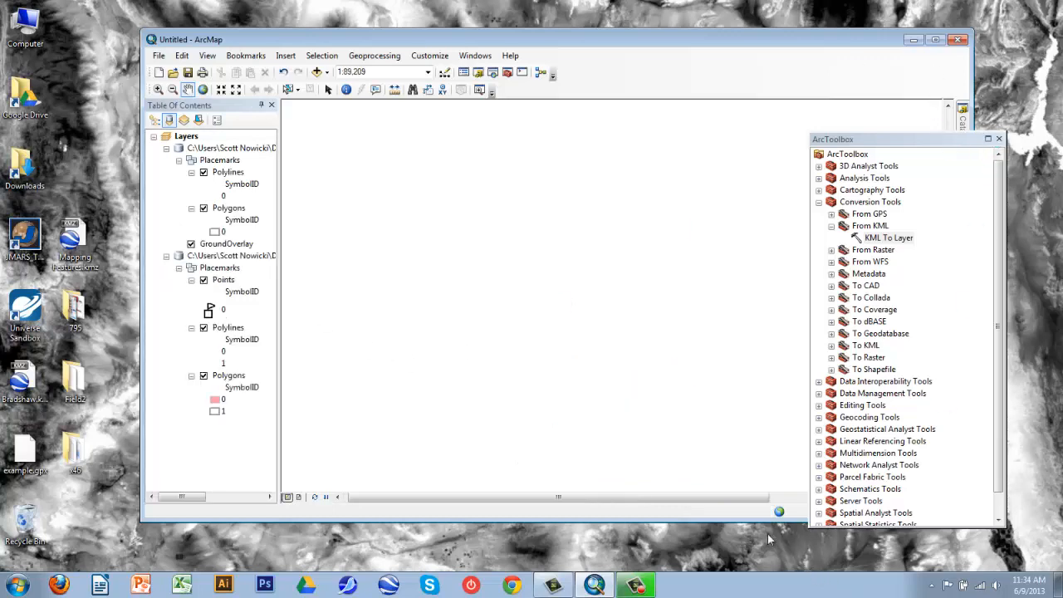
pyautogui.click(998, 139)
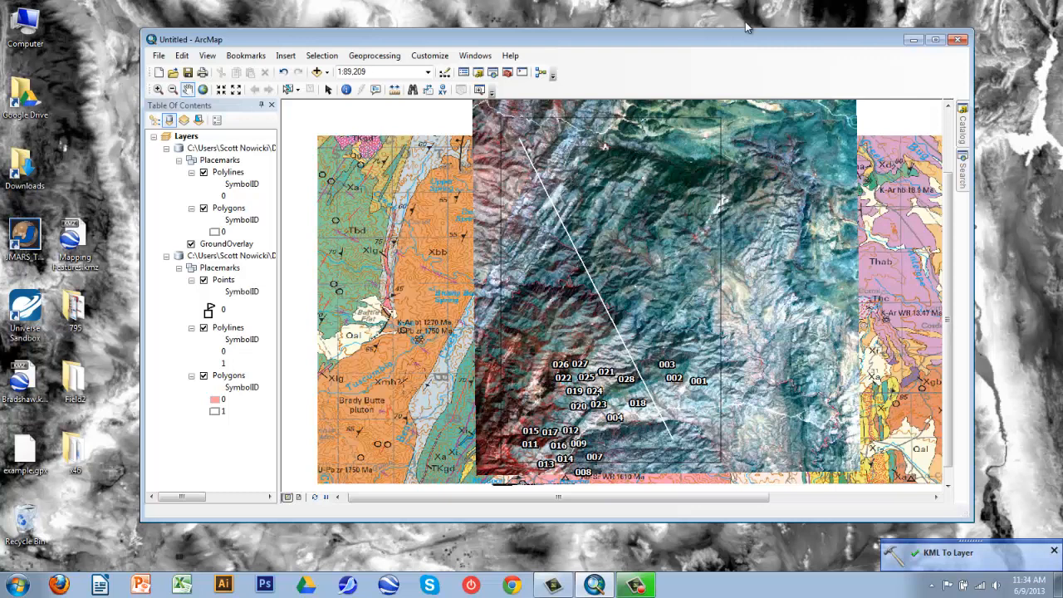
# Step: Toggle the GroundOverlay layer's visibility and leave it turned off
pyautogui.click(191, 243)
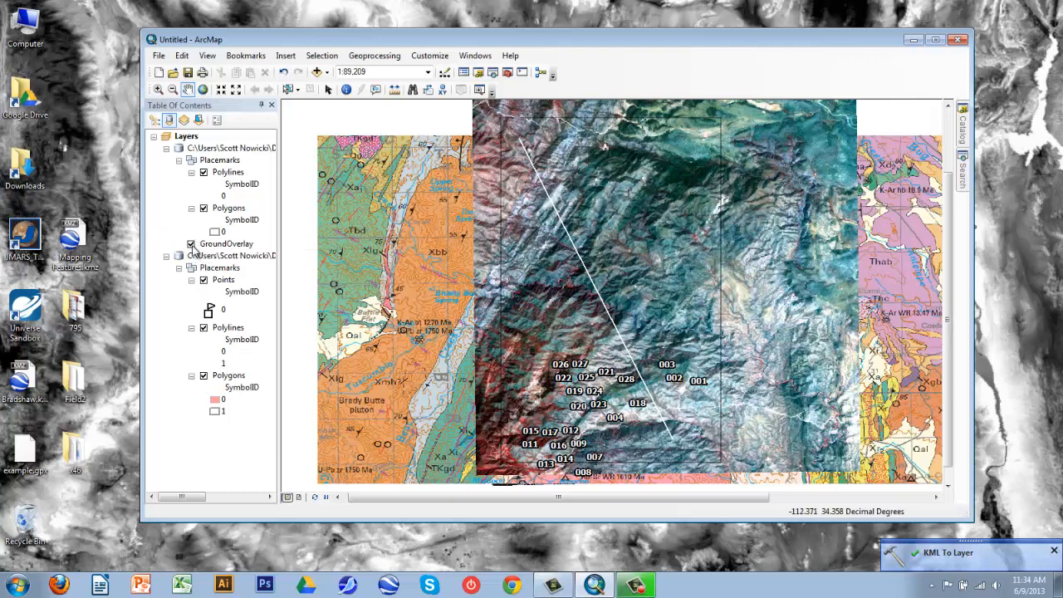
pyautogui.click(190, 243)
pyautogui.click(191, 244)
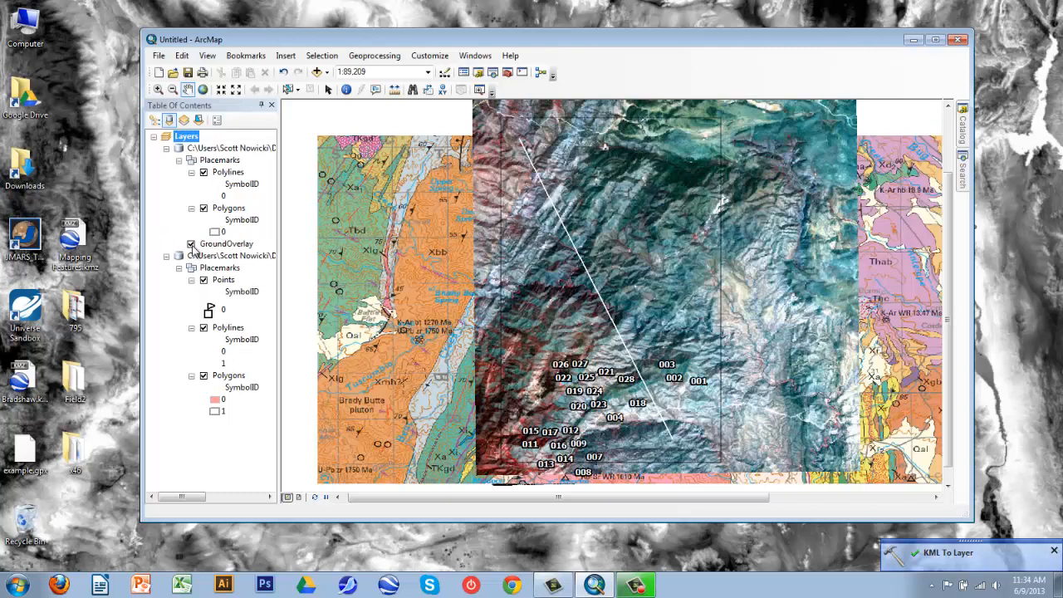
pyautogui.click(191, 243)
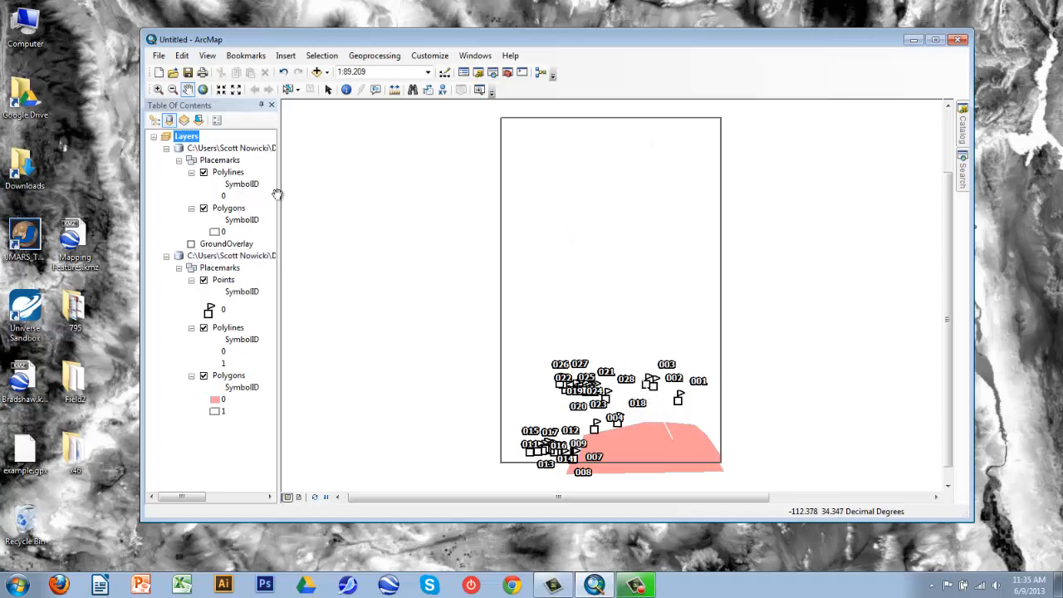
# Step: Apply a muted grey-purple color ramp to the symbology of the Bradshaw Polygons layer
pyautogui.doubleClick(225, 234)
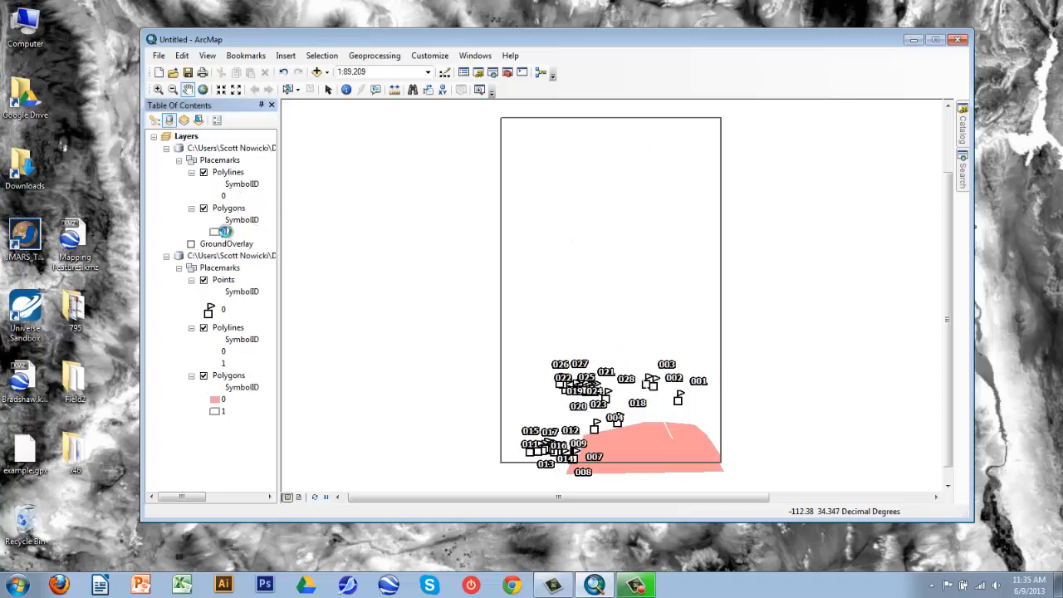
pyautogui.click(702, 184)
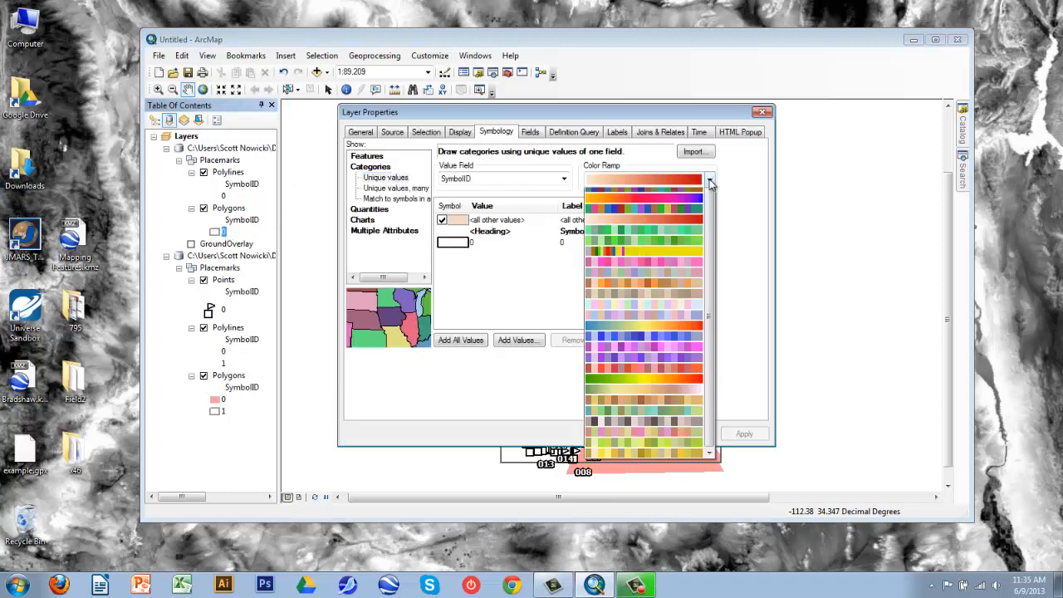
pyautogui.click(696, 212)
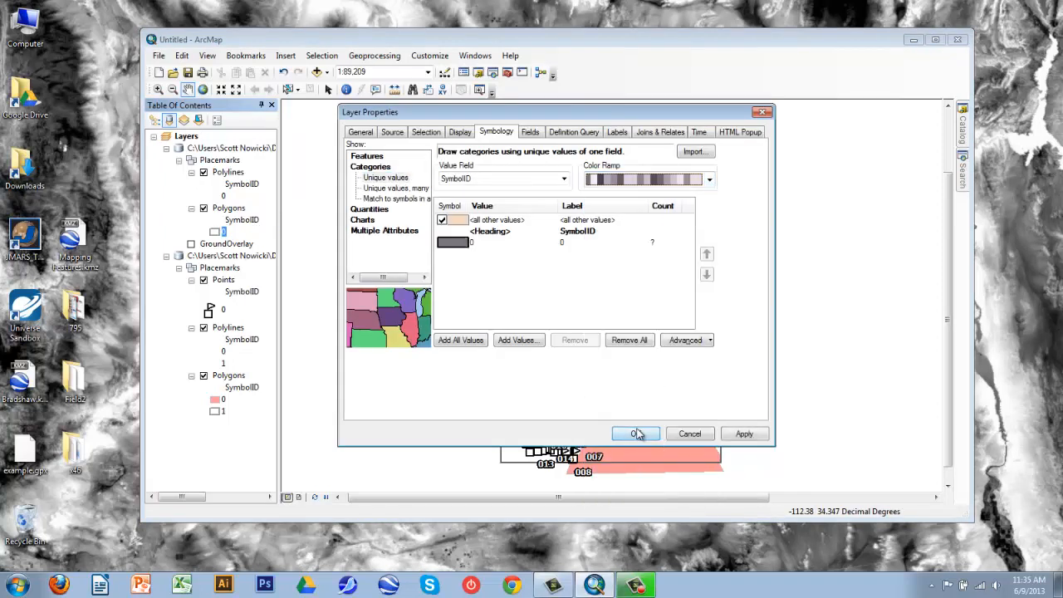
pyautogui.click(638, 433)
pyautogui.moveTo(755, 353); pyautogui.dragTo(498, 235)
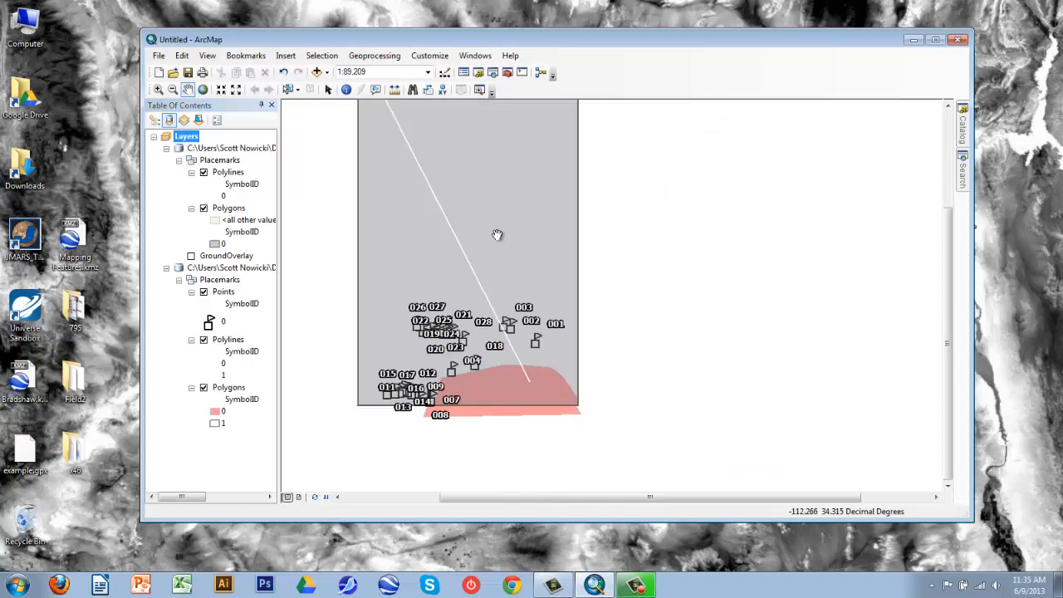
pyautogui.moveTo(340, 251); pyautogui.dragTo(415, 313)
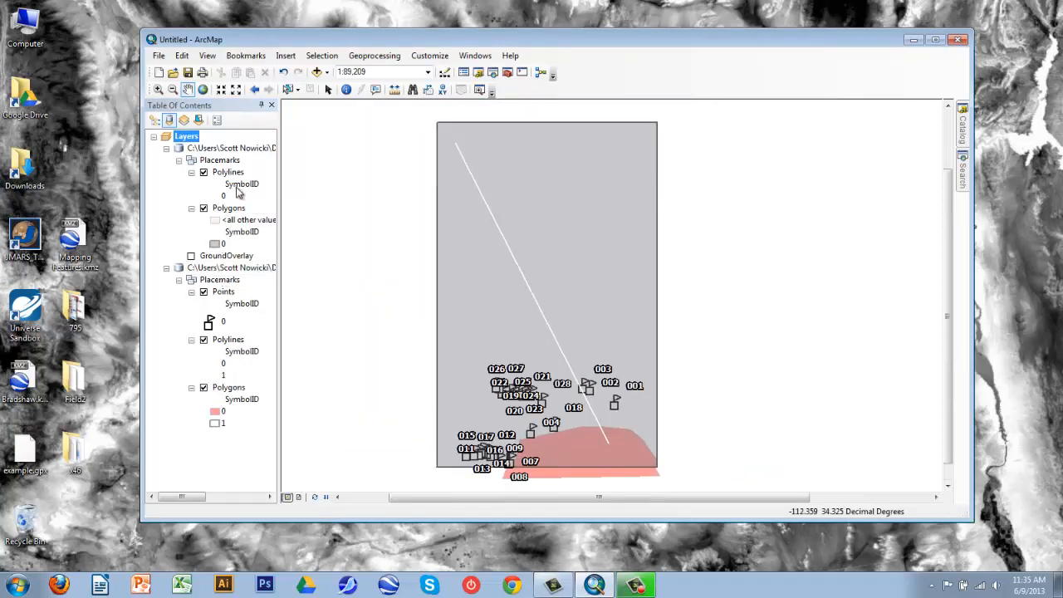
# Step: Apply the light-orange-to-red color ramp to the symbology of the Bradshaw Polylines layer
pyautogui.click(224, 196)
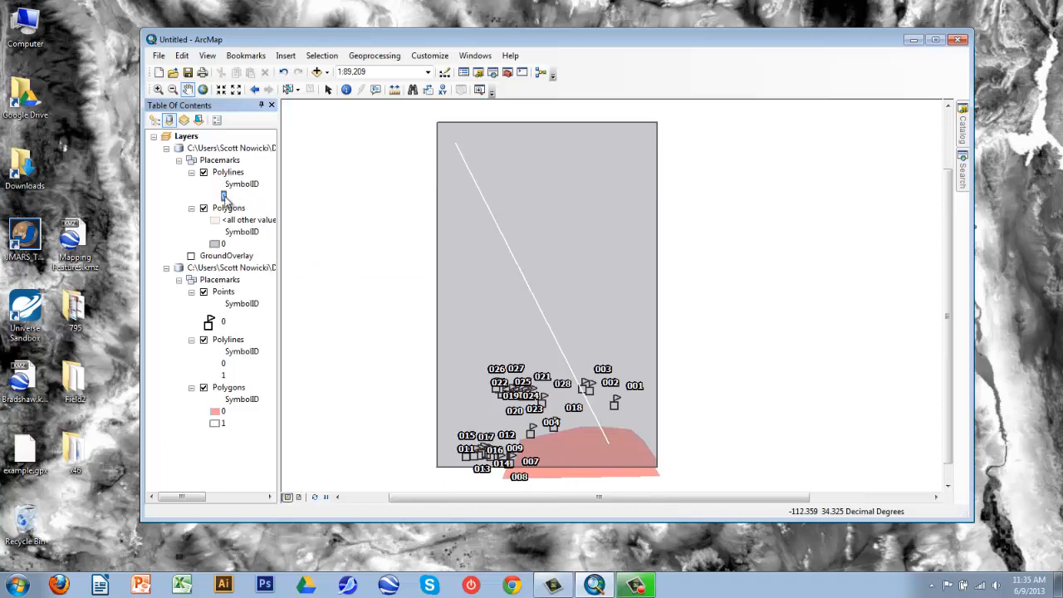
pyautogui.doubleClick(225, 196)
pyautogui.click(709, 180)
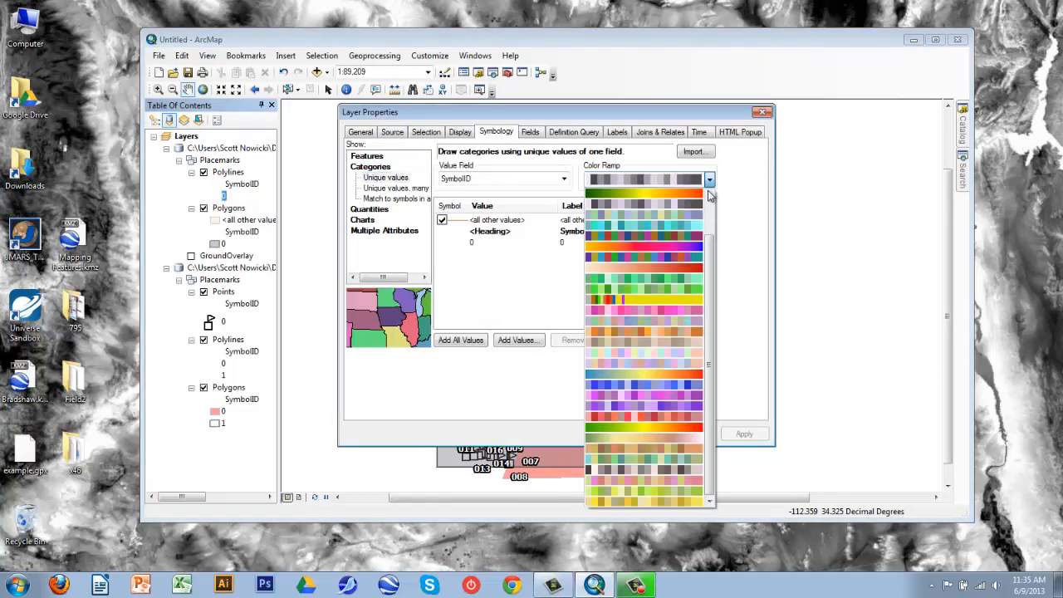
pyautogui.click(664, 268)
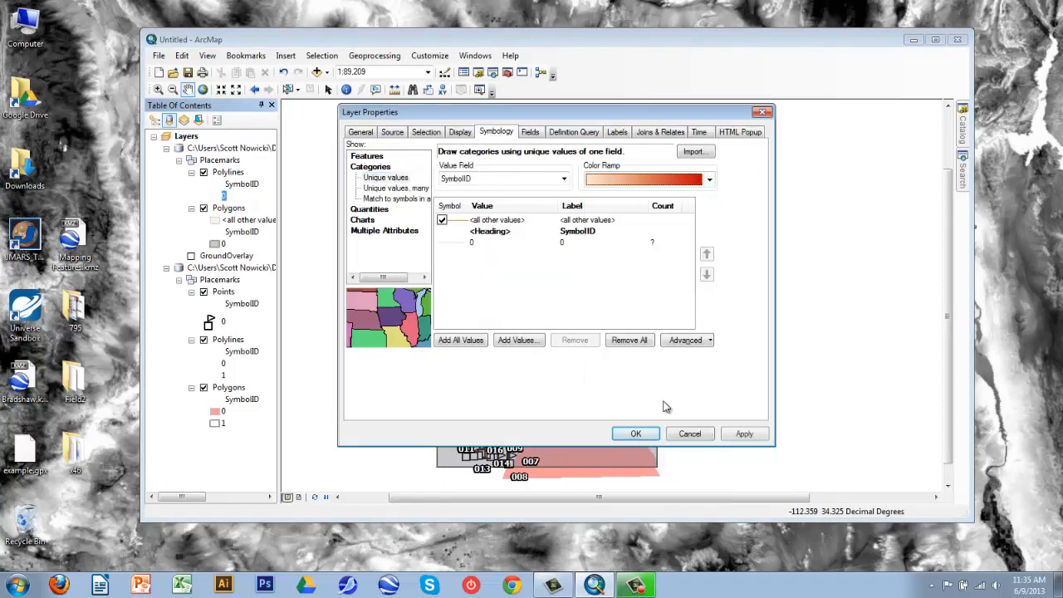
pyautogui.click(636, 434)
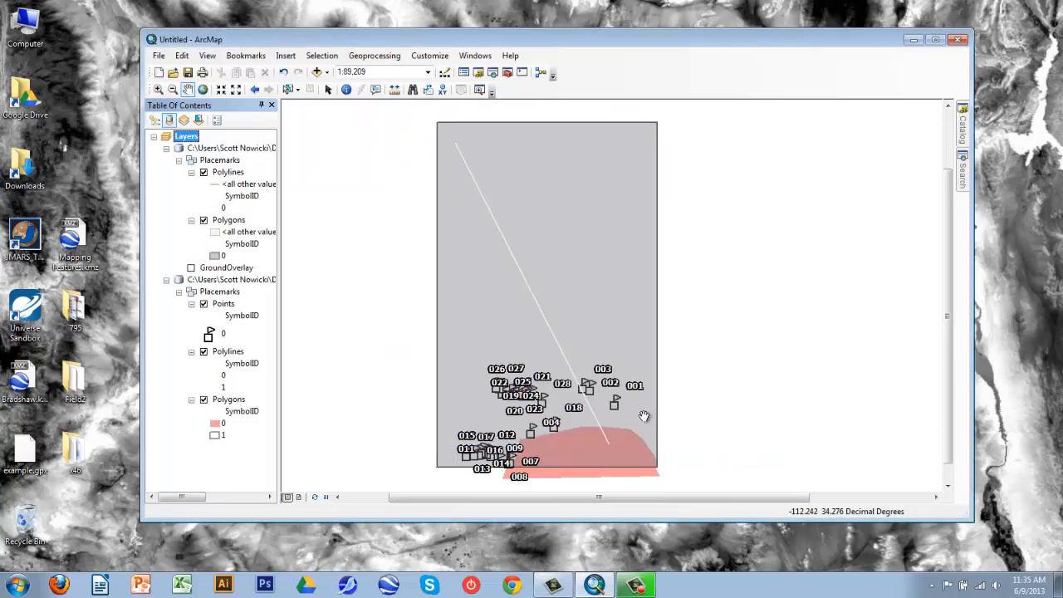
pyautogui.moveTo(644, 340); pyautogui.dragTo(597, 314)
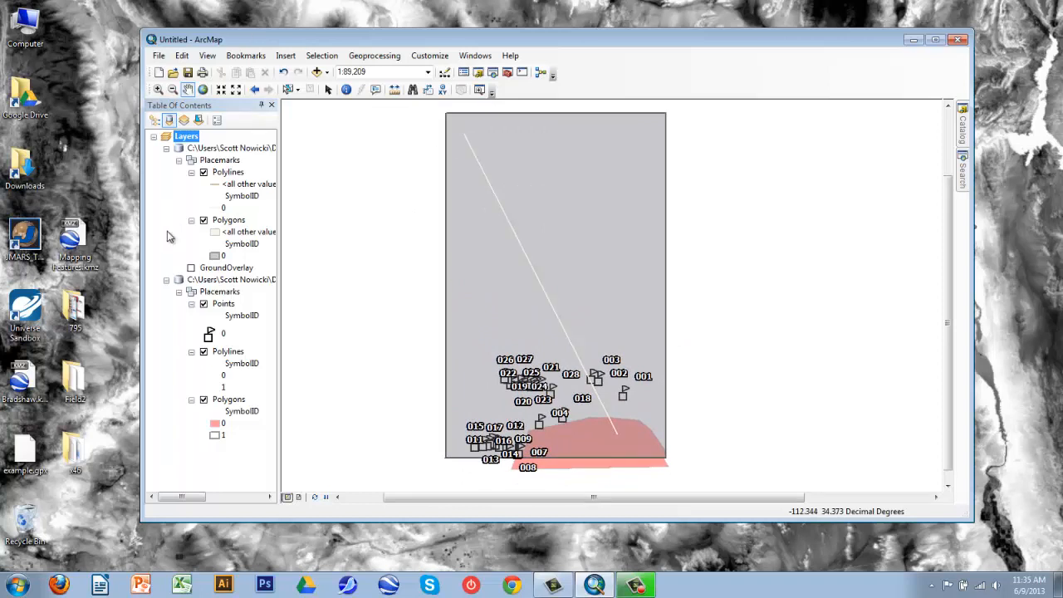
# Step: Set the symbol for value 0 in the Bradshaw Polygons layer to Hollow
pyautogui.click(214, 257)
pyautogui.click(304, 260)
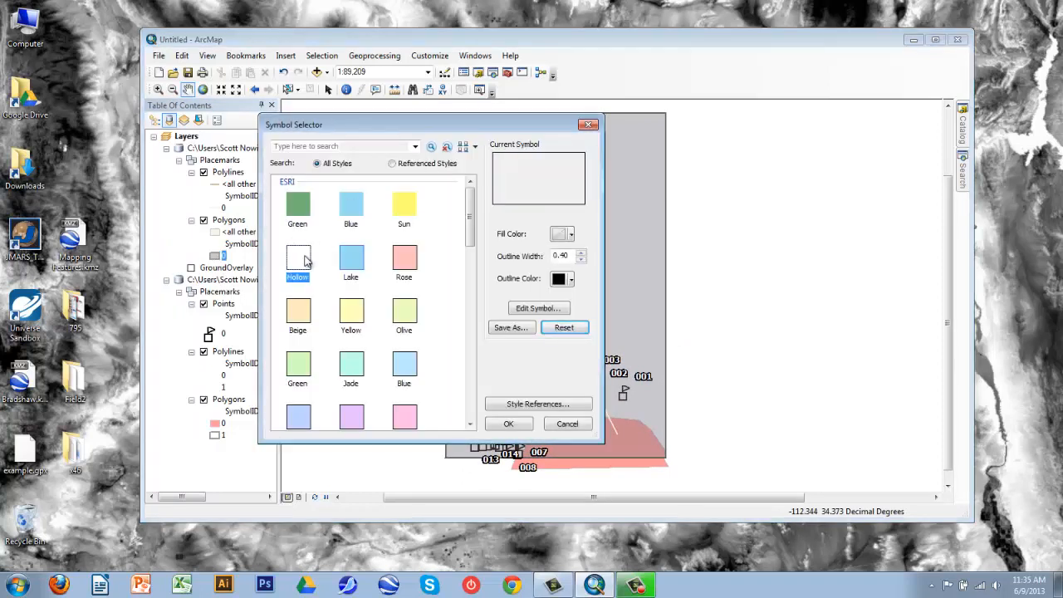
pyautogui.click(509, 423)
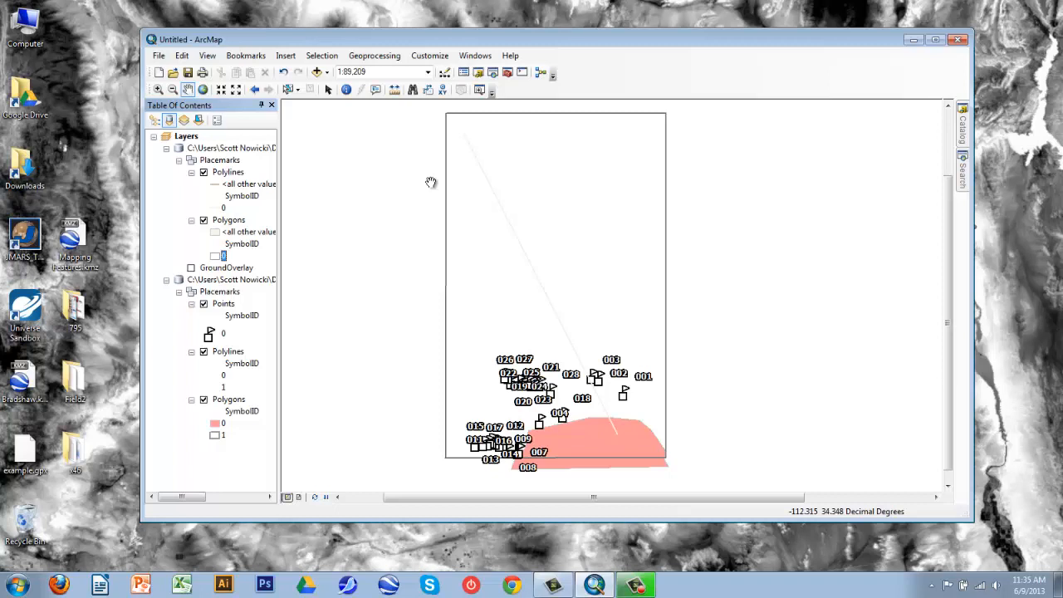
# Step: Switch the map to Layout View and reposition the application window on the desktop
pyautogui.moveTo(324, 42); pyautogui.dragTo(318, 31)
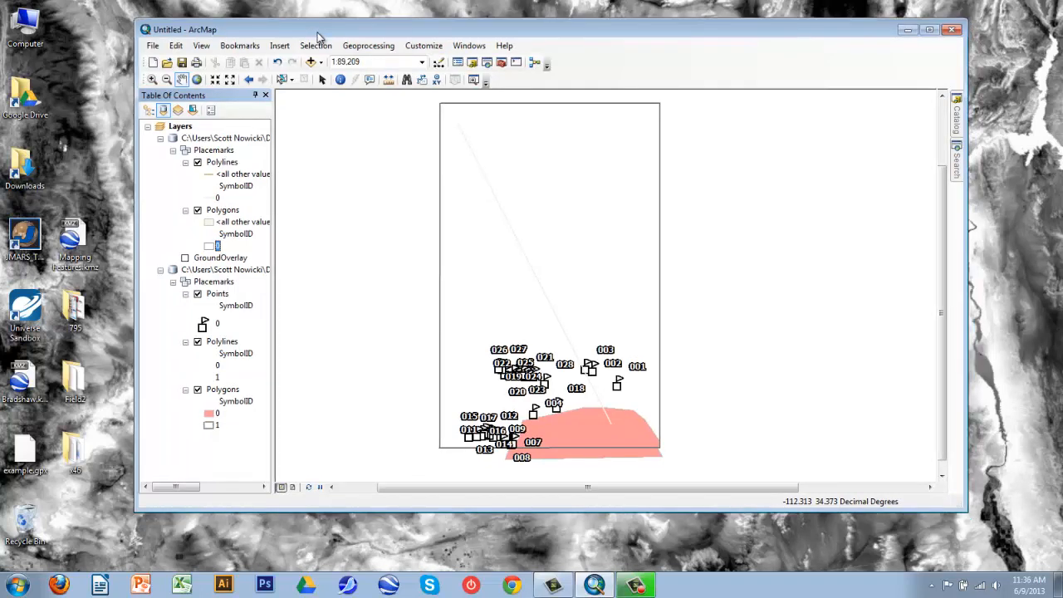
pyautogui.click(200, 46)
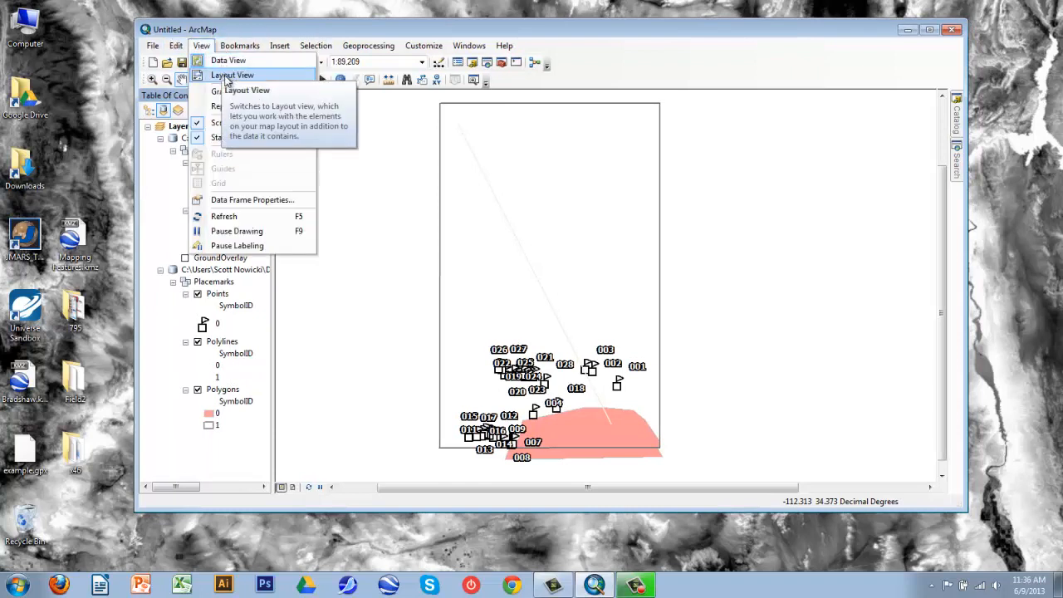
pyautogui.click(229, 77)
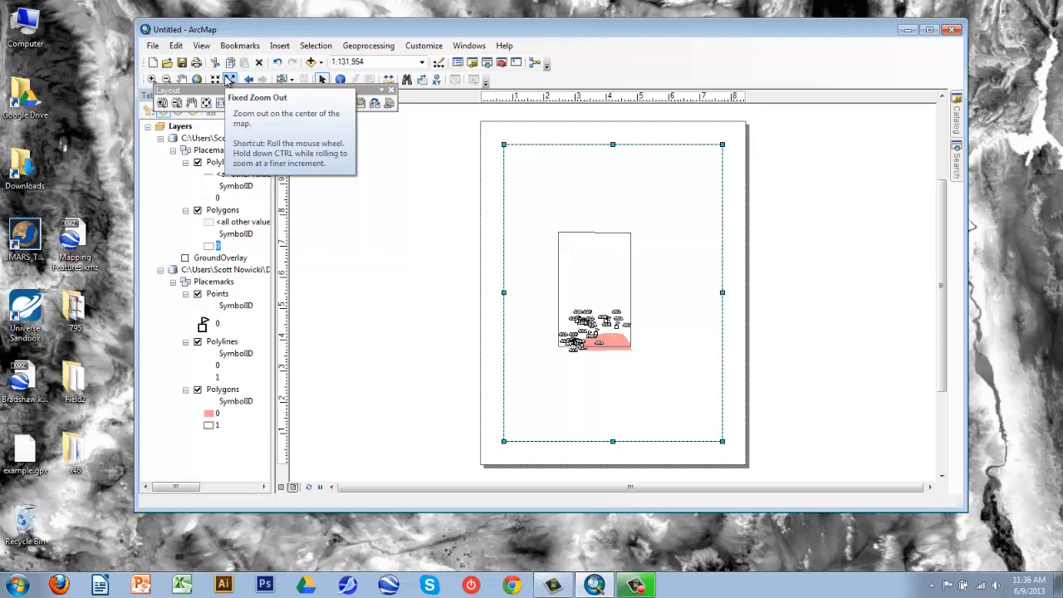
pyautogui.moveTo(443, 32); pyautogui.dragTo(424, 24)
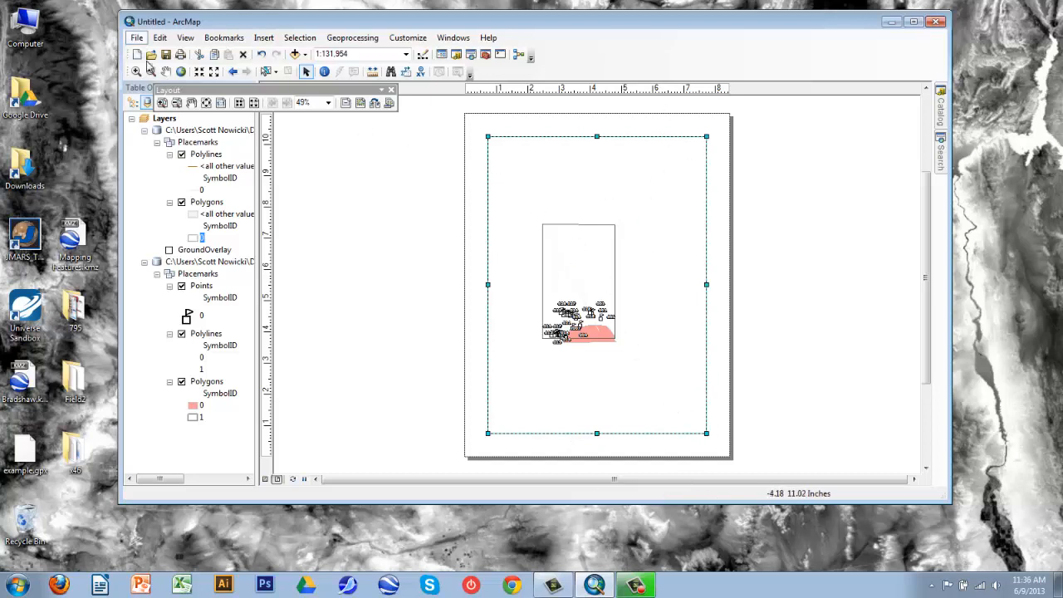
# Step: In the page and print setup, stop using the printer paper settings and choose a Custom page size
pyautogui.click(136, 37)
pyautogui.click(193, 195)
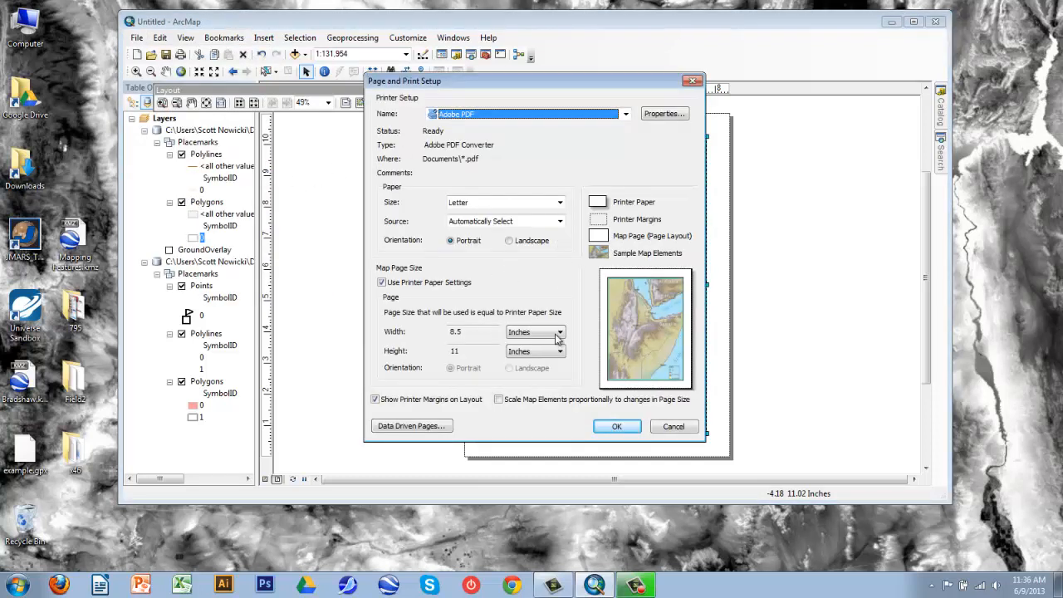
pyautogui.click(382, 283)
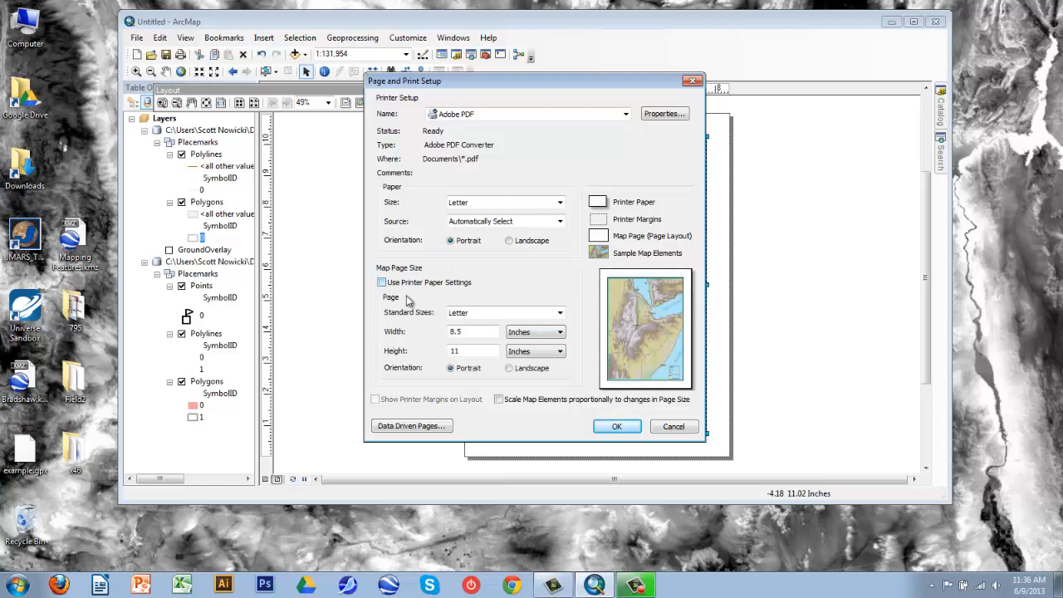
pyautogui.click(560, 313)
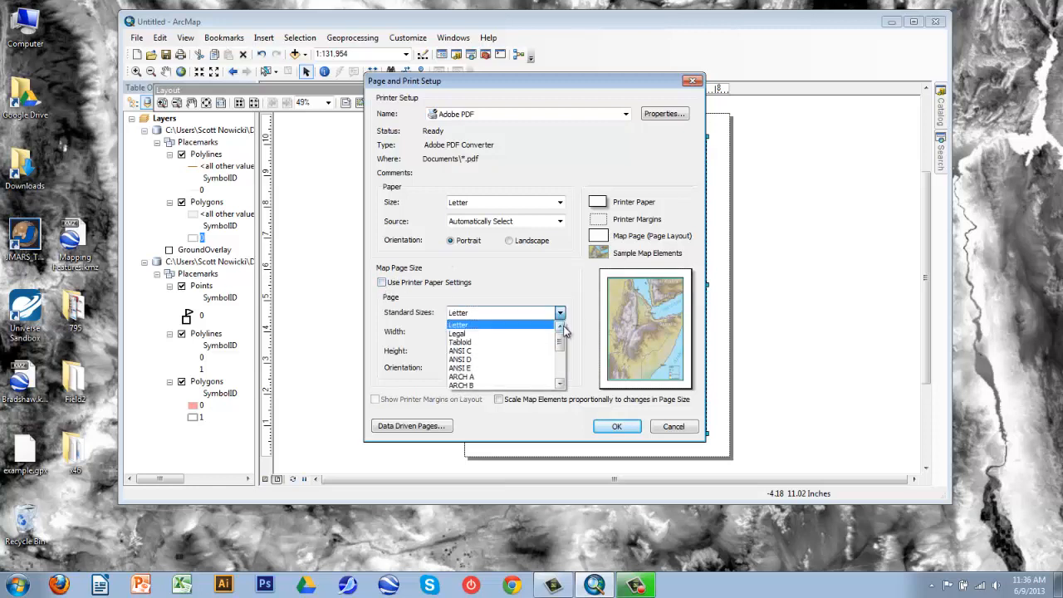
pyautogui.moveTo(561, 332); pyautogui.dragTo(550, 384)
pyautogui.click(550, 384)
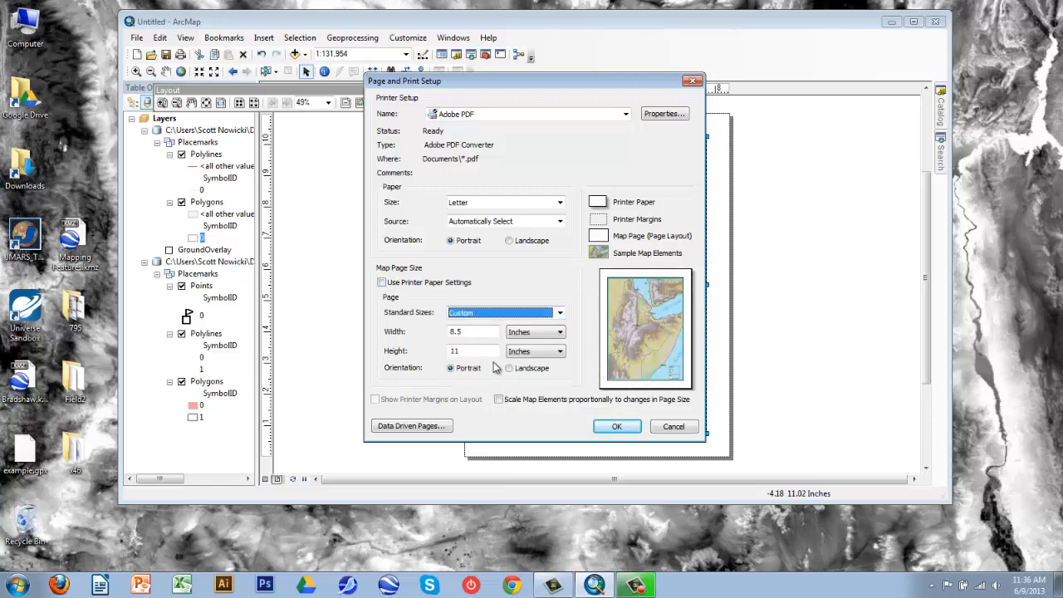
# Step: Set the page to 20 inches wide and 30 inches high, scaling map elements proportionally to the page size change
pyautogui.click(472, 332)
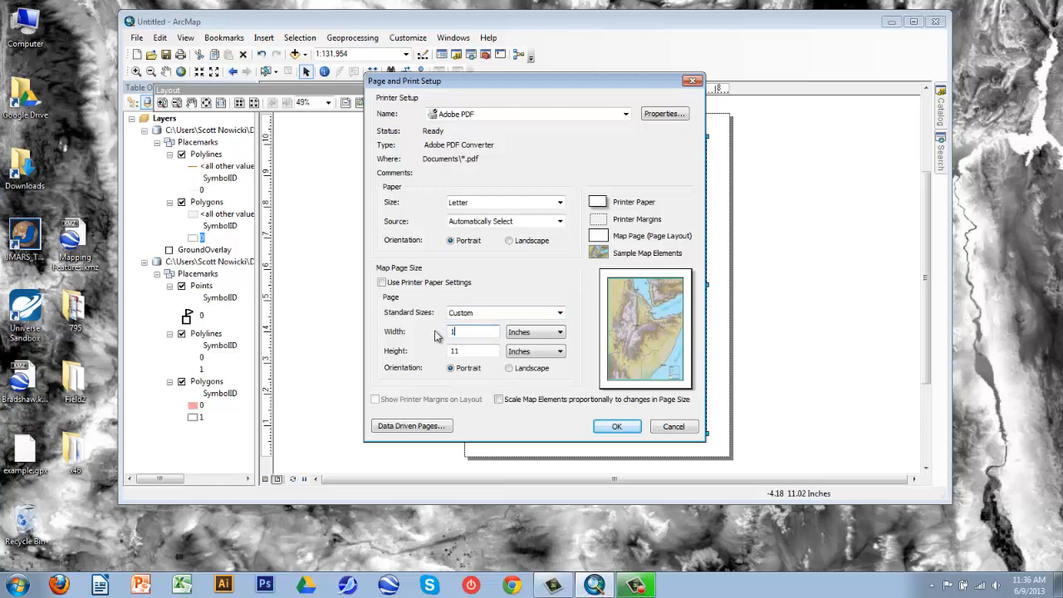
pyautogui.write('20')
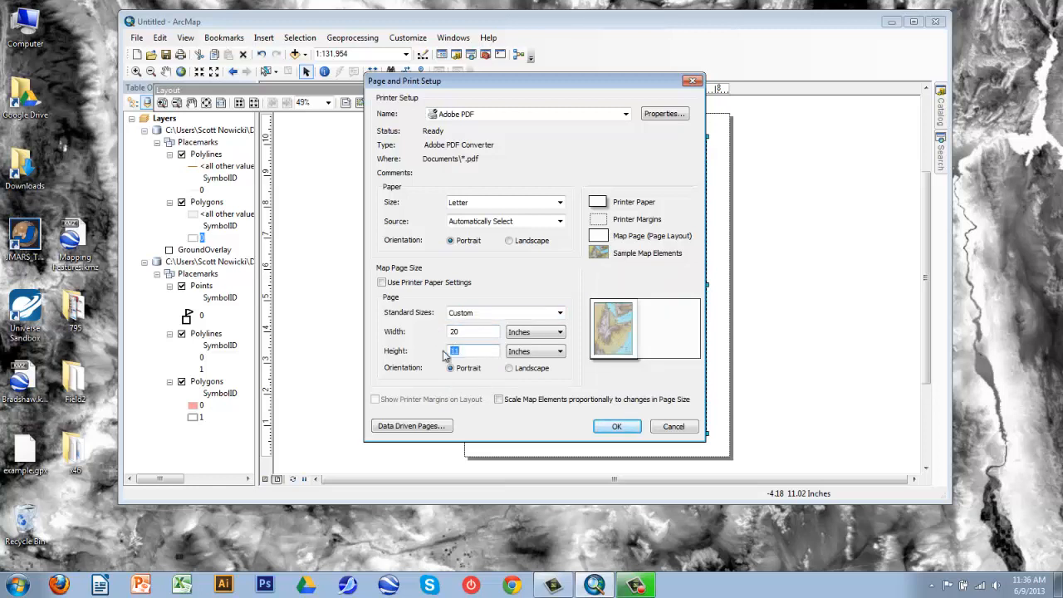
pyautogui.write('30')
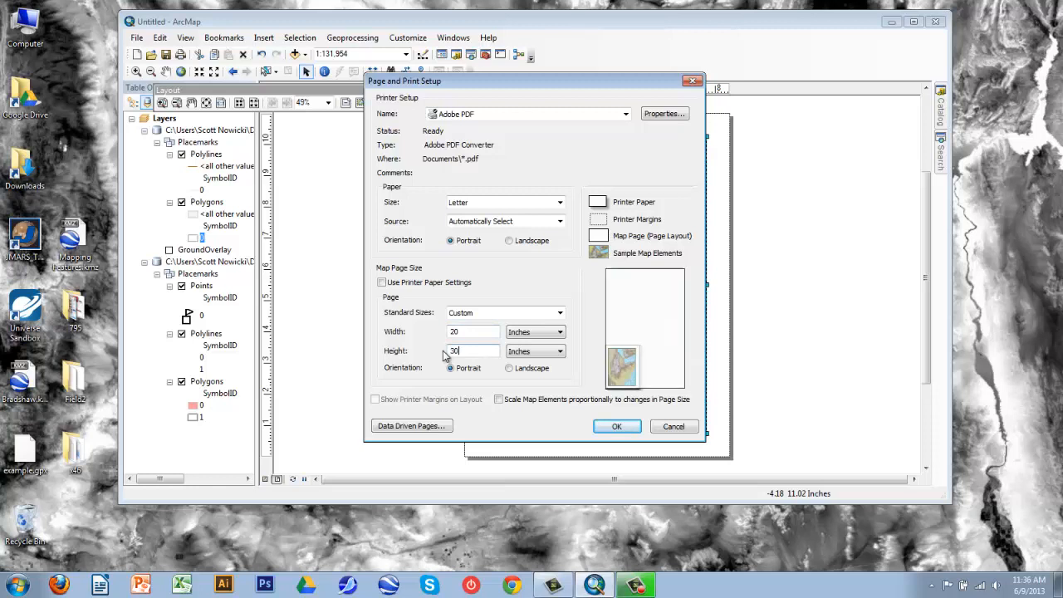
pyautogui.click(548, 401)
pyautogui.click(615, 427)
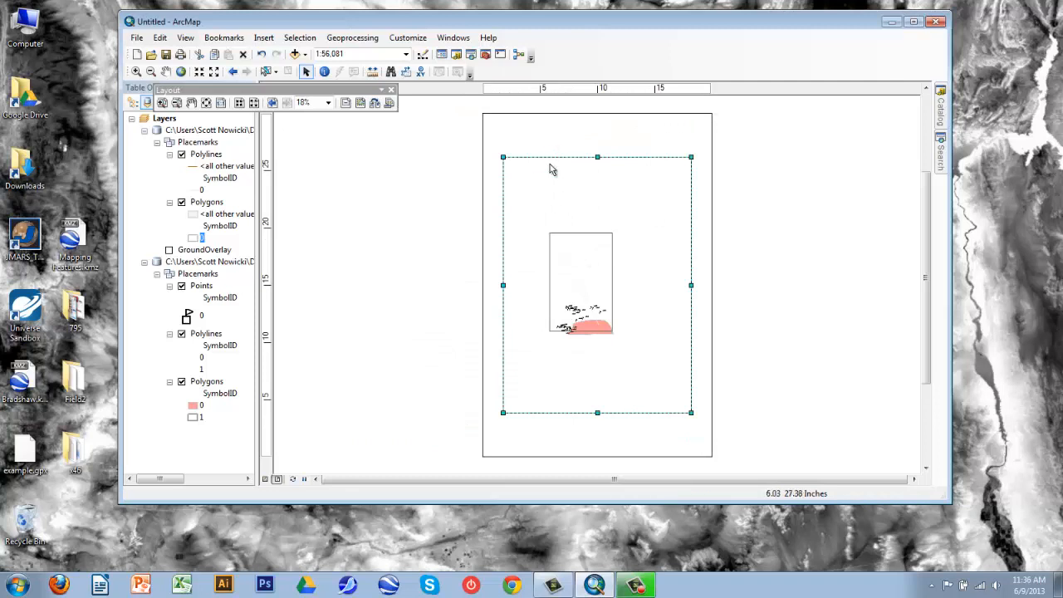
# Step: Move the data frame toward the upper-left corner of the page and enlarge it from its lower-right corner
pyautogui.moveTo(593, 188); pyautogui.dragTo(590, 167)
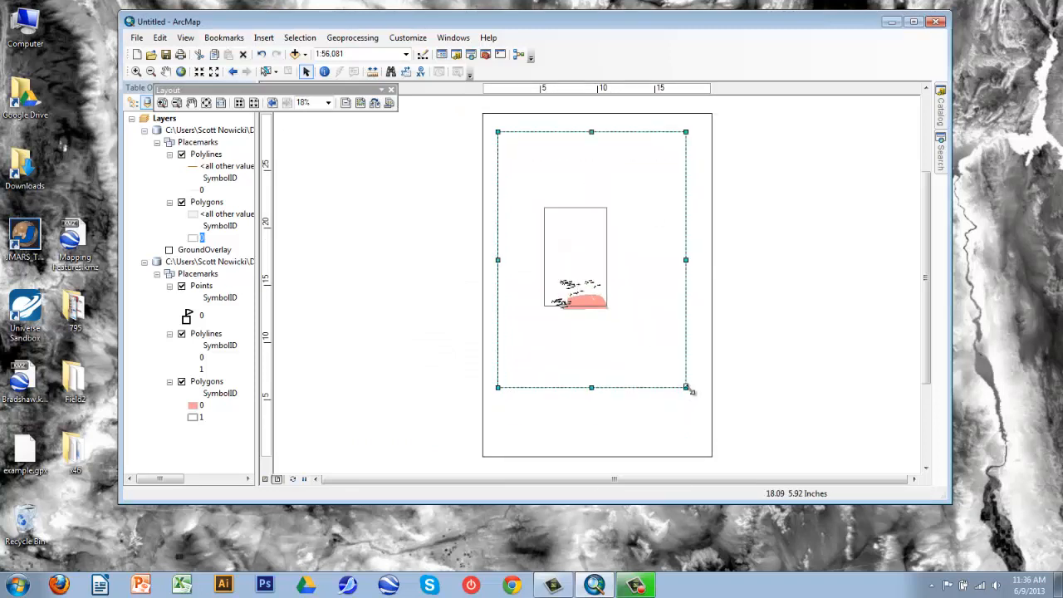
pyautogui.moveTo(687, 388); pyautogui.dragTo(698, 428)
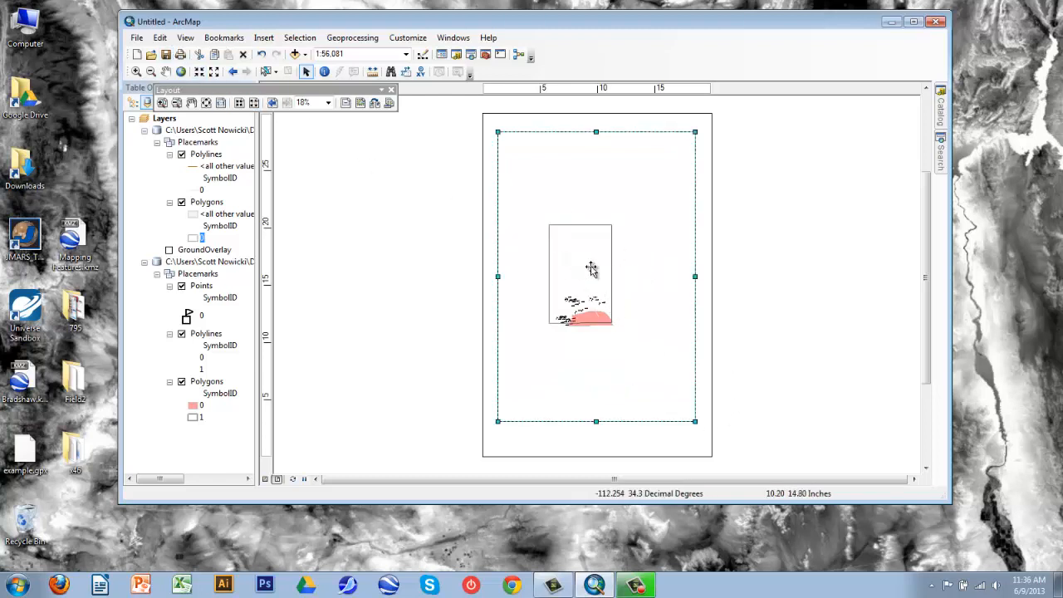
# Step: Zoom the map inside the data frame in to 1:15,000 and shift its features downward
pyautogui.click(136, 71)
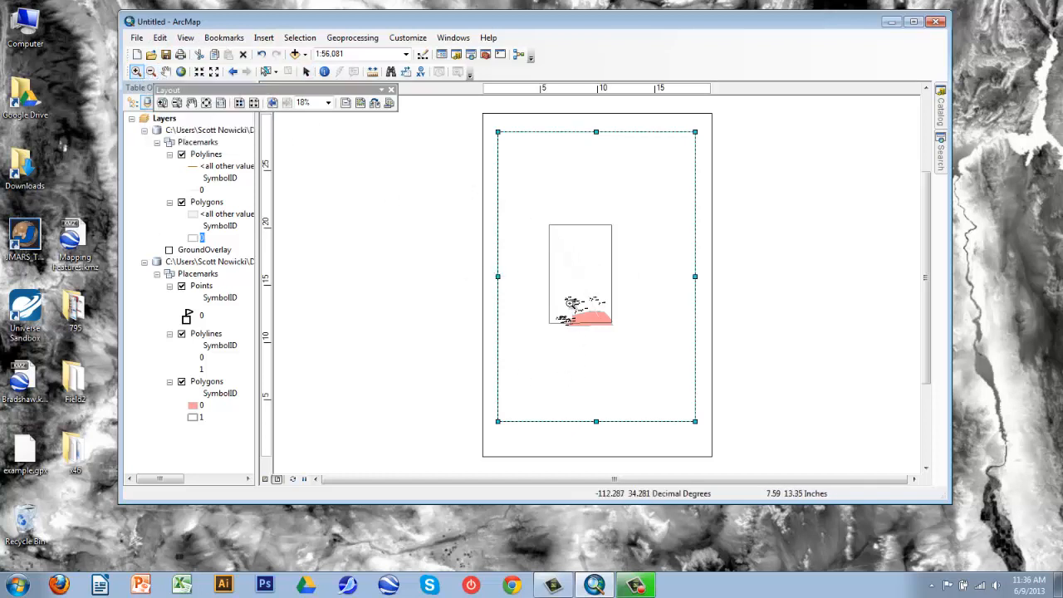
pyautogui.click(570, 302)
pyautogui.click(571, 302)
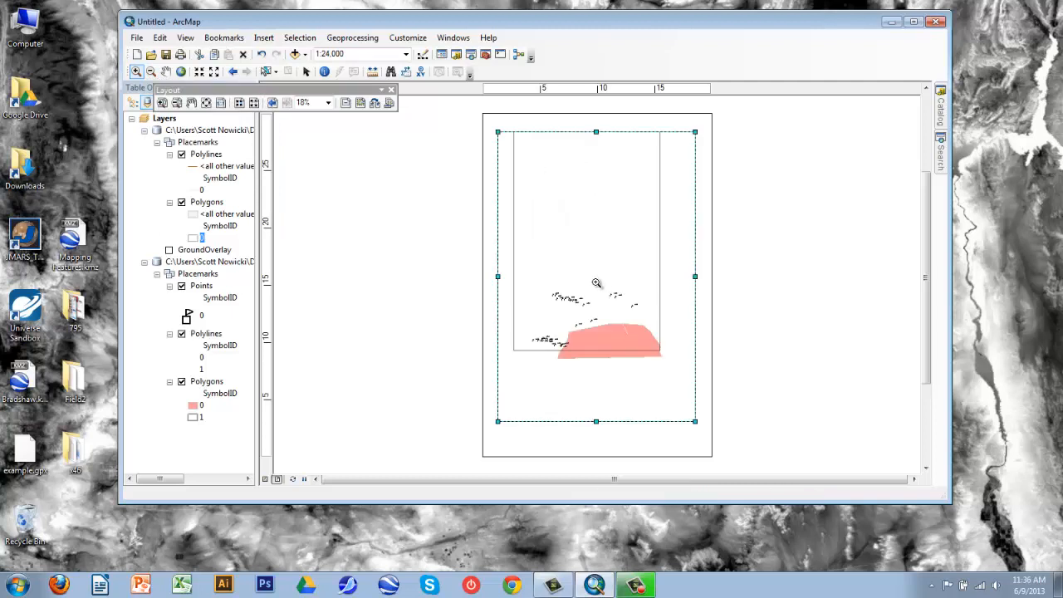
pyautogui.click(595, 283)
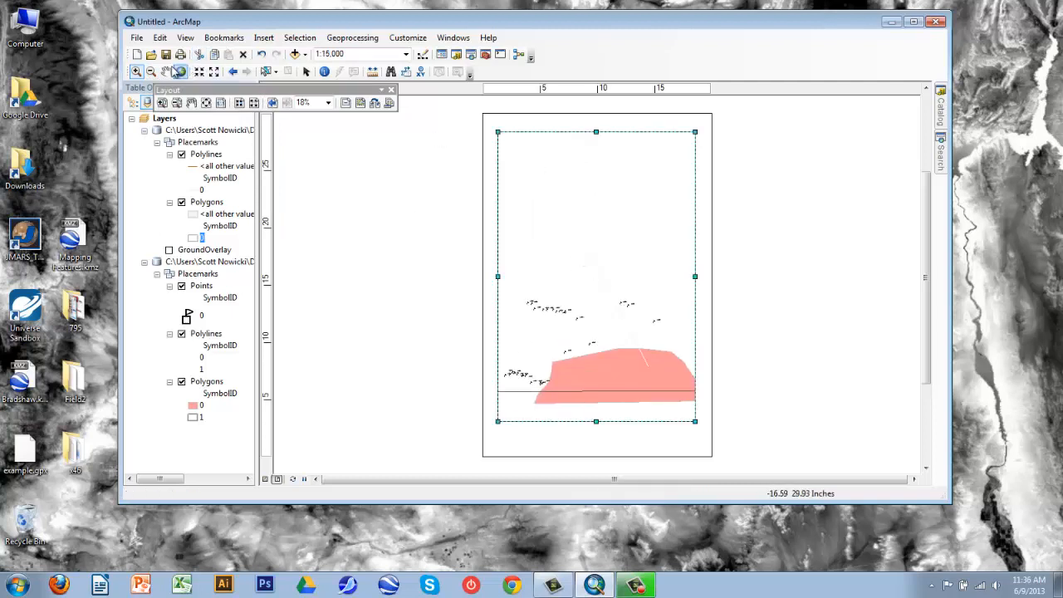
pyautogui.click(166, 71)
pyautogui.moveTo(606, 232); pyautogui.dragTo(618, 269)
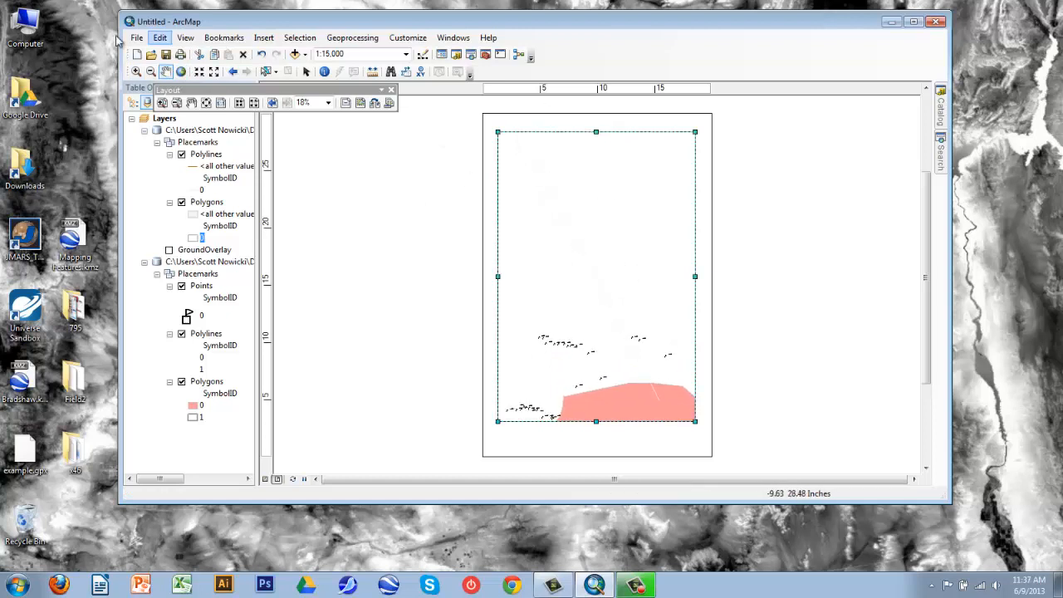
# Step: Readjust the map extent by zooming out to 1:20,000 and back to 1:15,000, fine-tune its position, and deselect the data frame
pyautogui.click(150, 72)
pyautogui.click(587, 270)
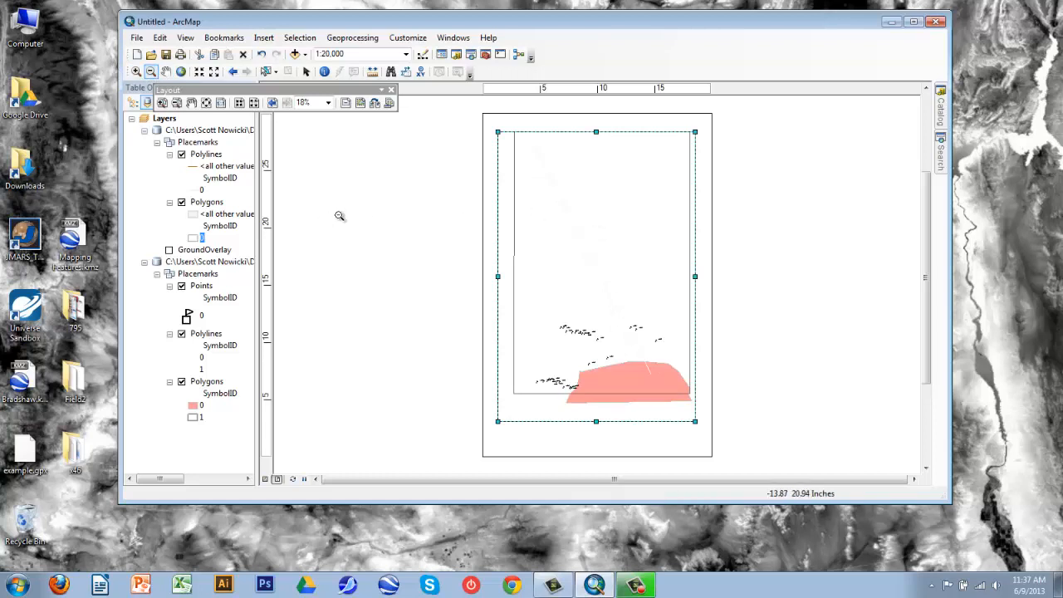
pyautogui.click(136, 72)
pyautogui.click(593, 300)
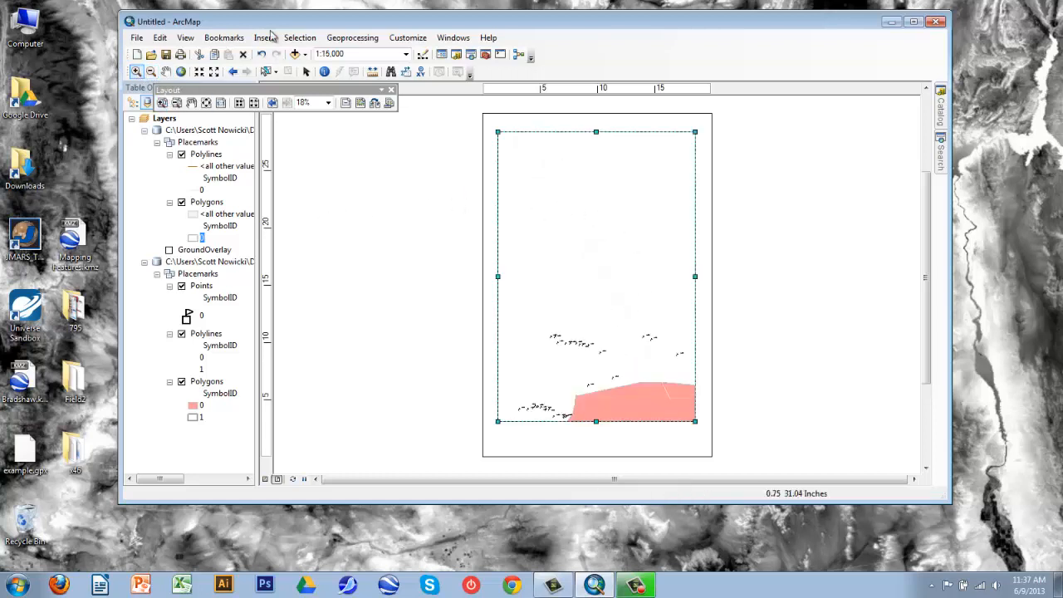
pyautogui.click(165, 72)
pyautogui.moveTo(631, 280)
pyautogui.mouseDown()
pyautogui.moveTo(622, 277)
pyautogui.moveTo(634, 277)
pyautogui.mouseUp()
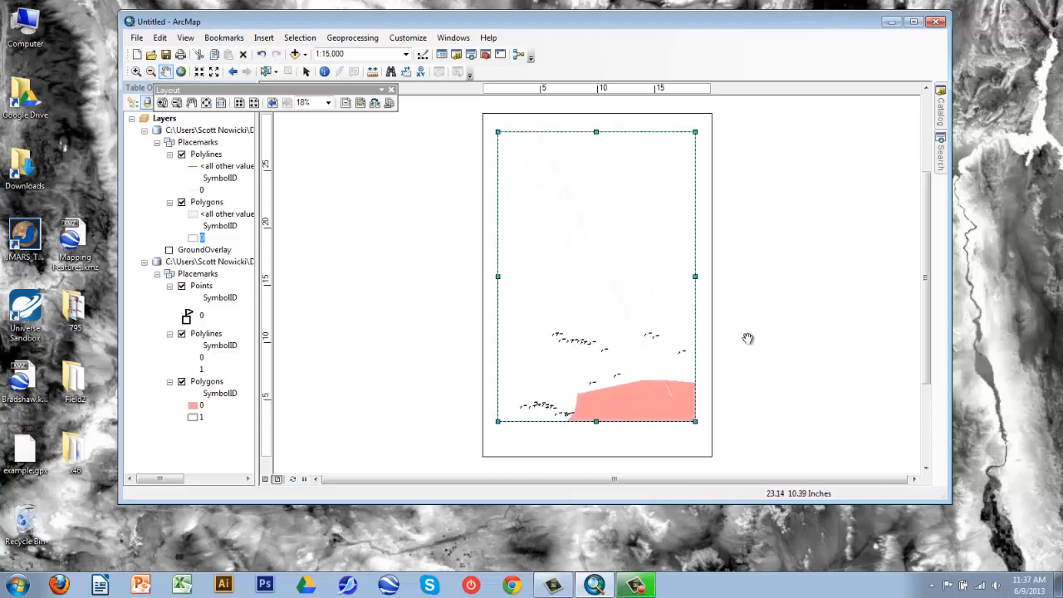
pyautogui.click(306, 72)
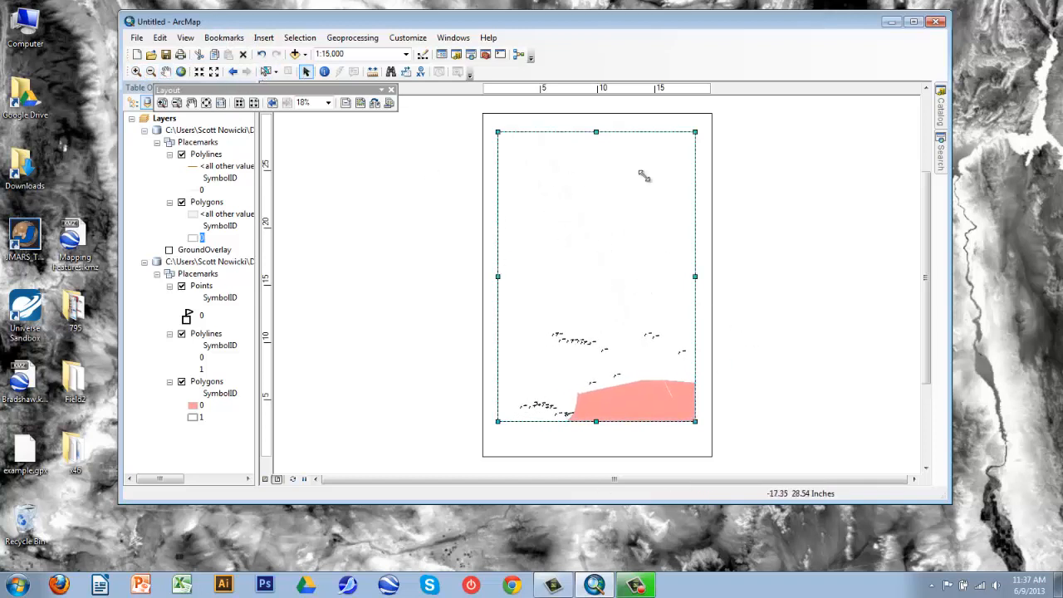
pyautogui.click(774, 220)
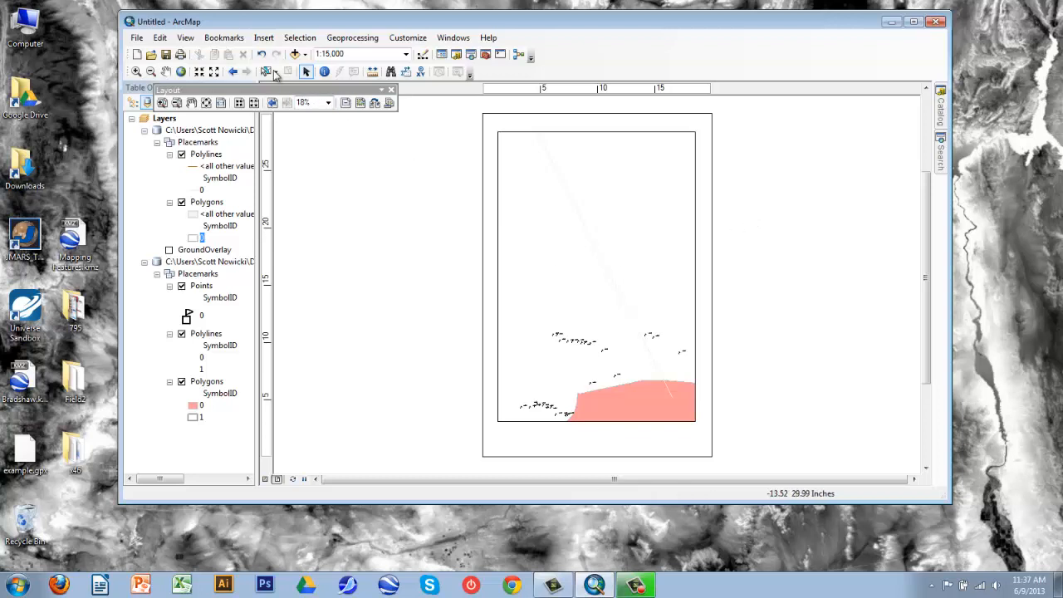
# Step: Insert an ESRI North 2 north arrow and place it below the data frame's lower-left corner
pyautogui.click(264, 39)
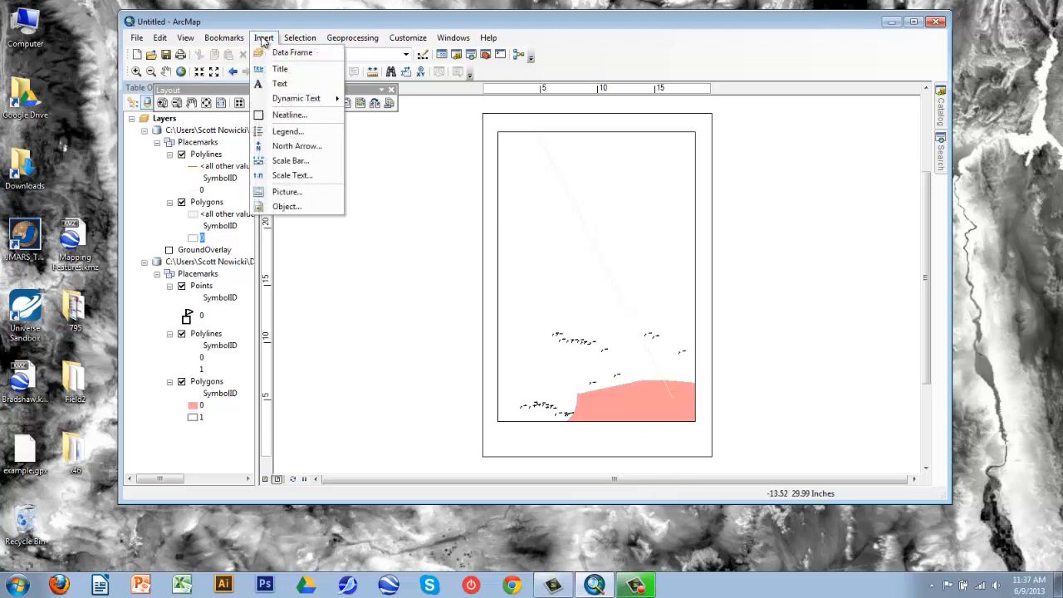
pyautogui.click(286, 146)
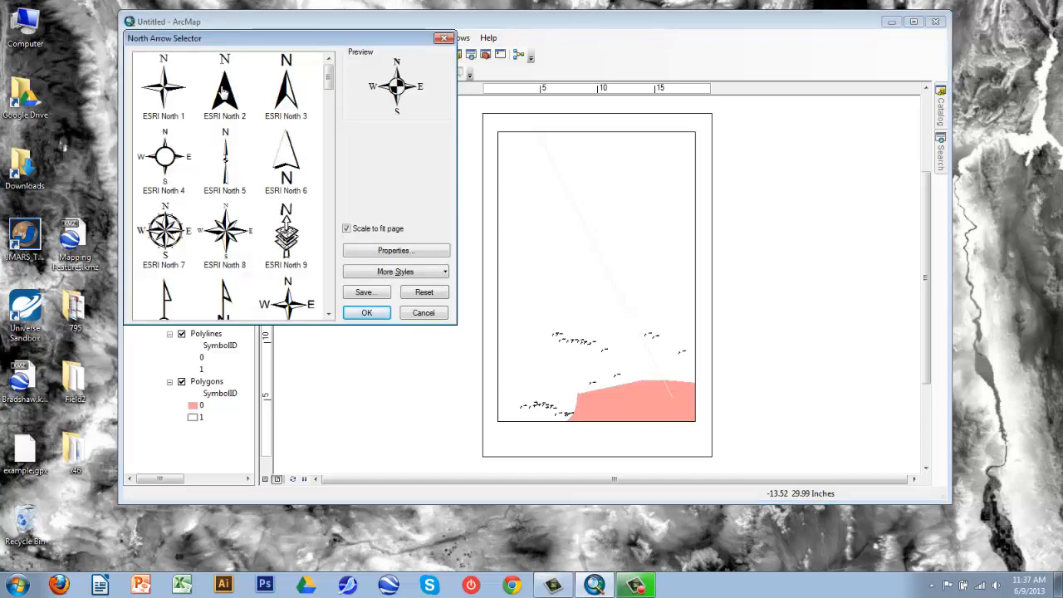
pyautogui.click(224, 87)
pyautogui.click(367, 313)
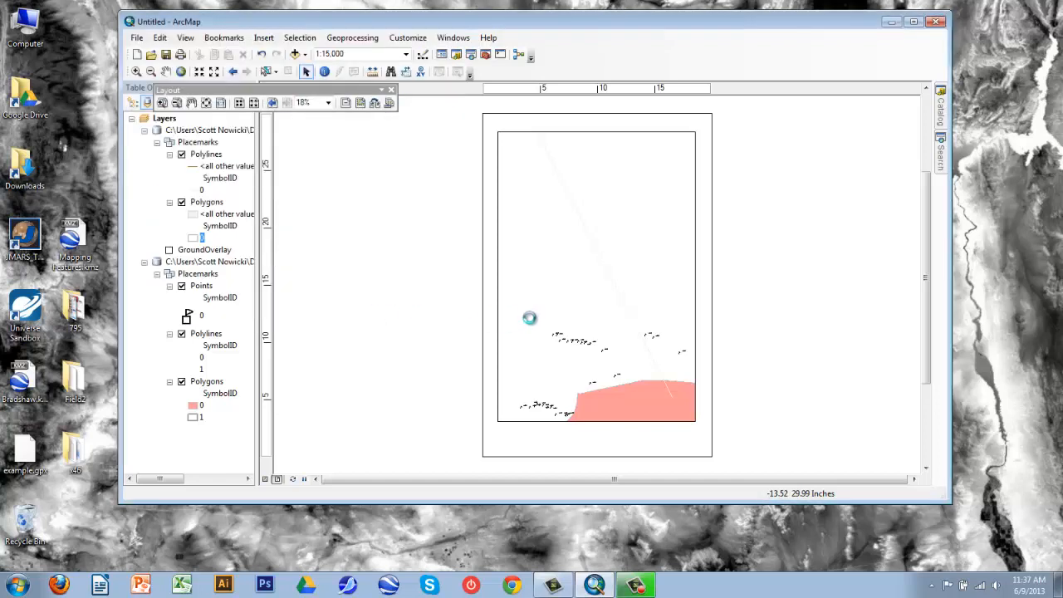
pyautogui.moveTo(528, 331); pyautogui.dragTo(517, 441)
pyautogui.click(602, 447)
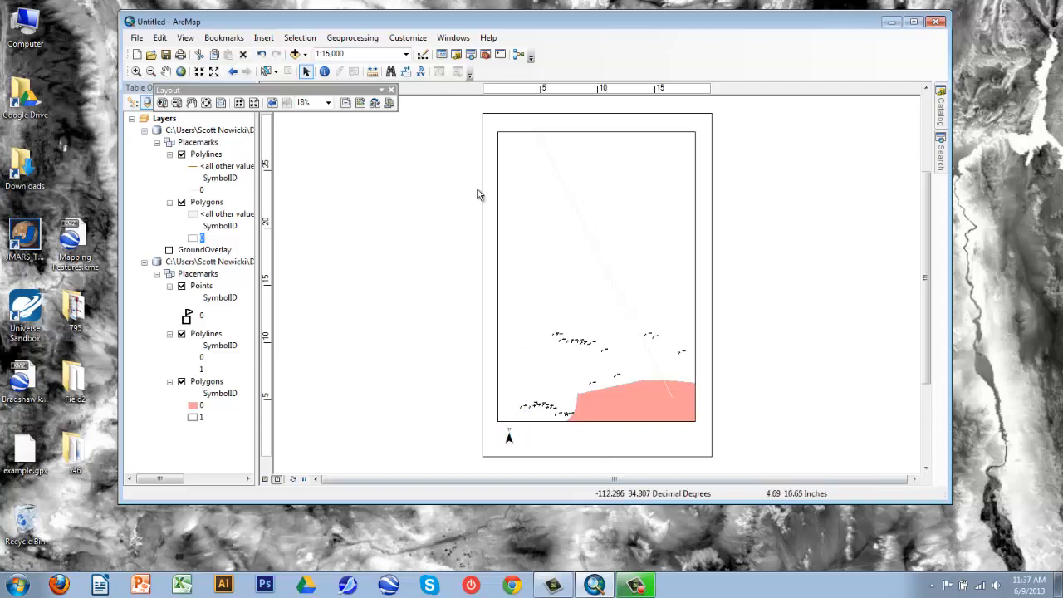
# Step: Insert the map title "GeoMap" and place it centered above the data frame
pyautogui.click(263, 39)
pyautogui.click(274, 72)
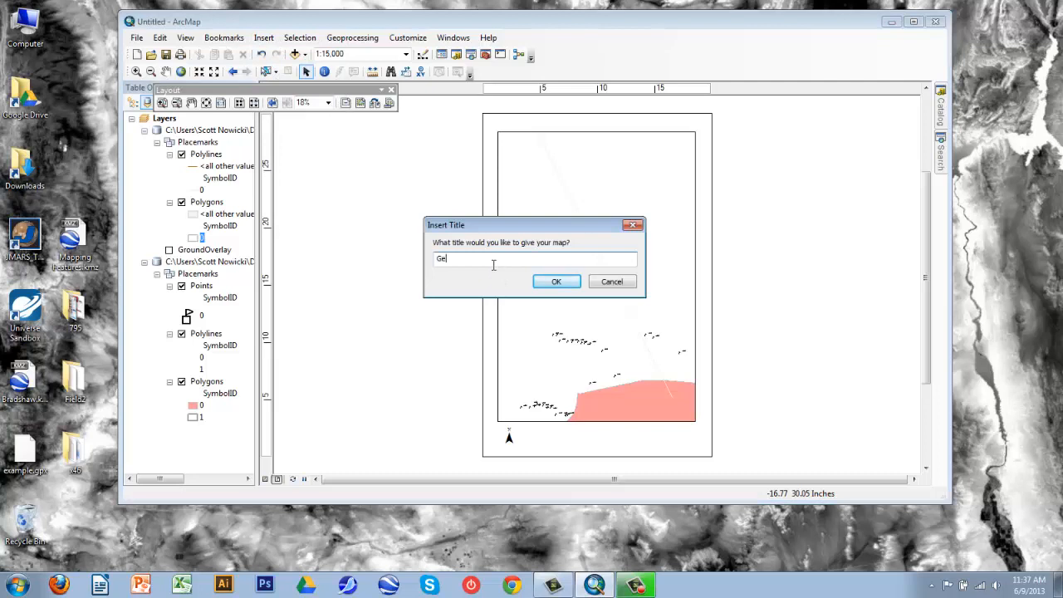
pyautogui.click(558, 283)
pyautogui.moveTo(598, 147); pyautogui.dragTo(594, 124)
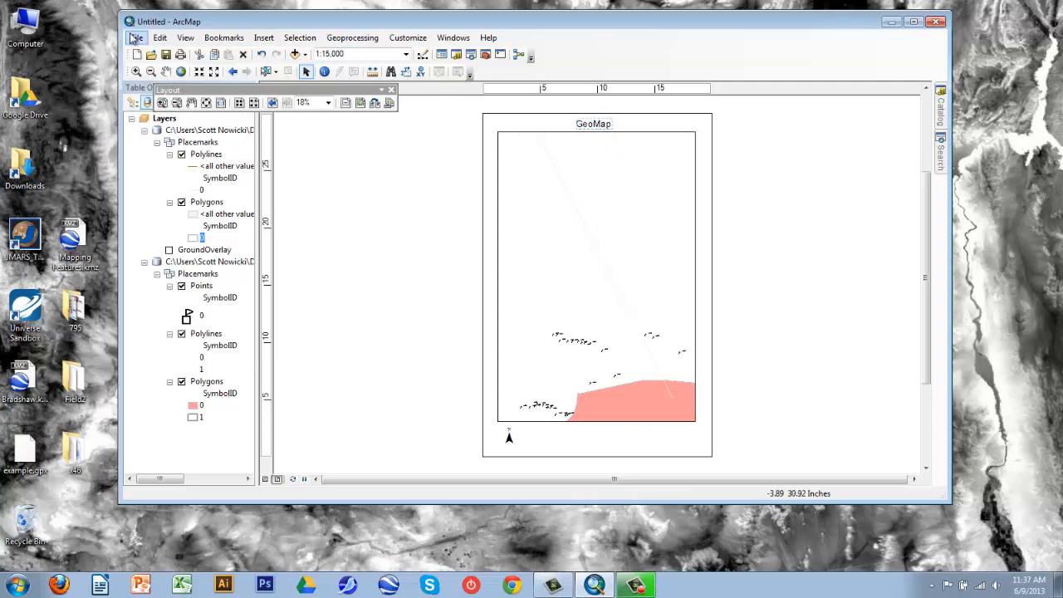
# Step: Insert a Scale Line 1 scale bar and place it below the data frame beside the north arrow
pyautogui.click(265, 39)
pyautogui.click(330, 163)
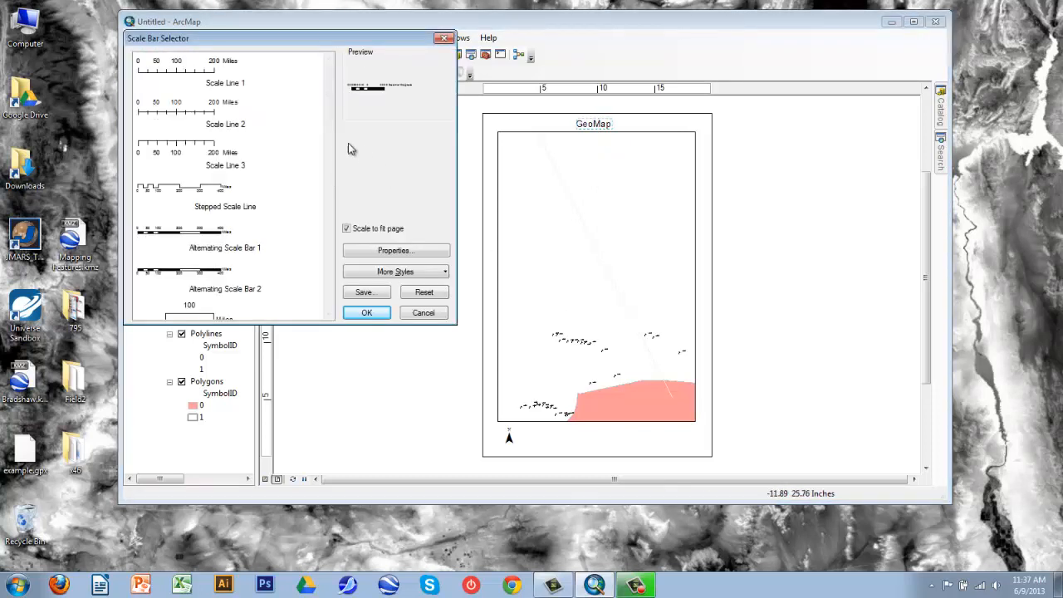
pyautogui.click(197, 82)
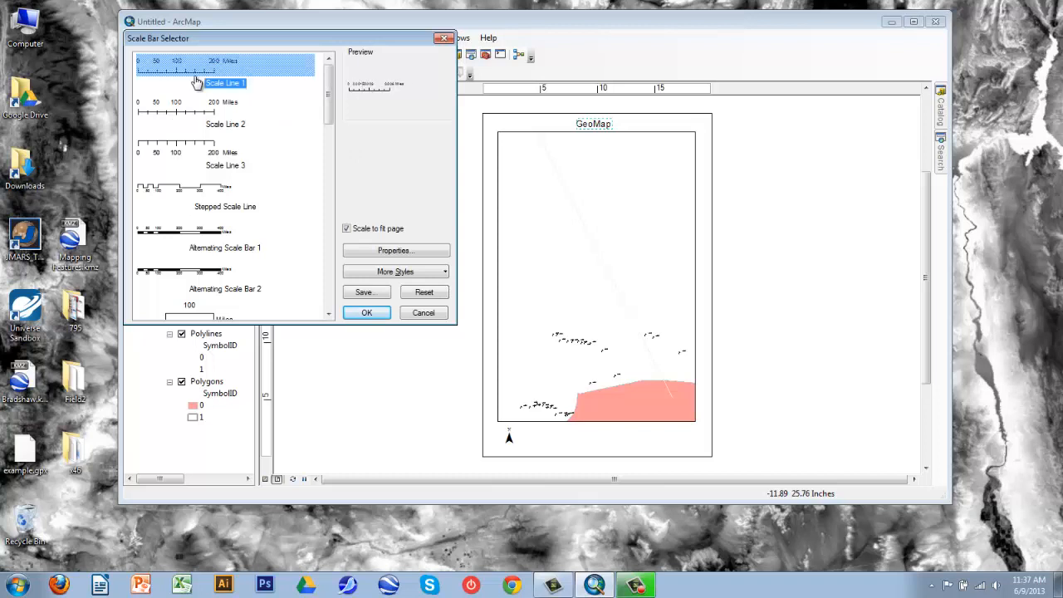
pyautogui.click(366, 313)
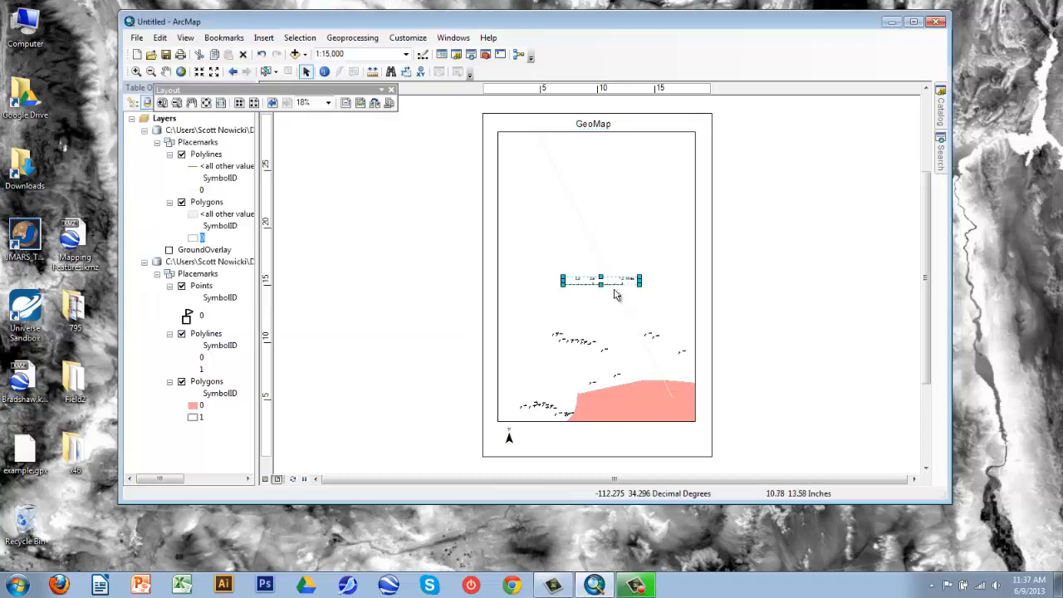
pyautogui.moveTo(618, 284); pyautogui.dragTo(589, 445)
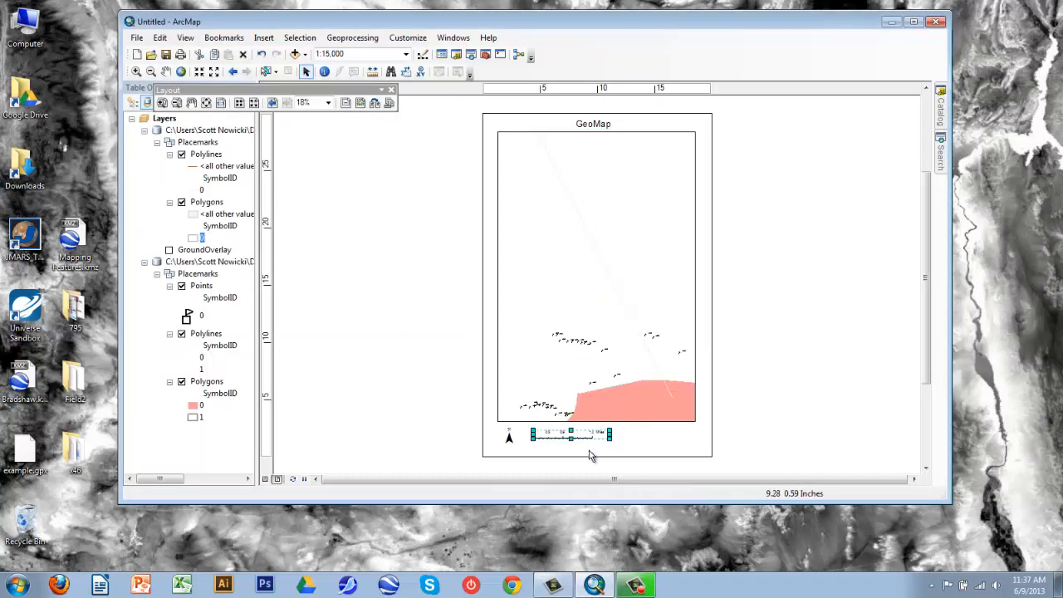
# Step: Enlarge the scale bar below the data frame so that it spans 1.5 miles
pyautogui.scroll(2, 589, 451)
pyautogui.scroll(-3, 588, 451)
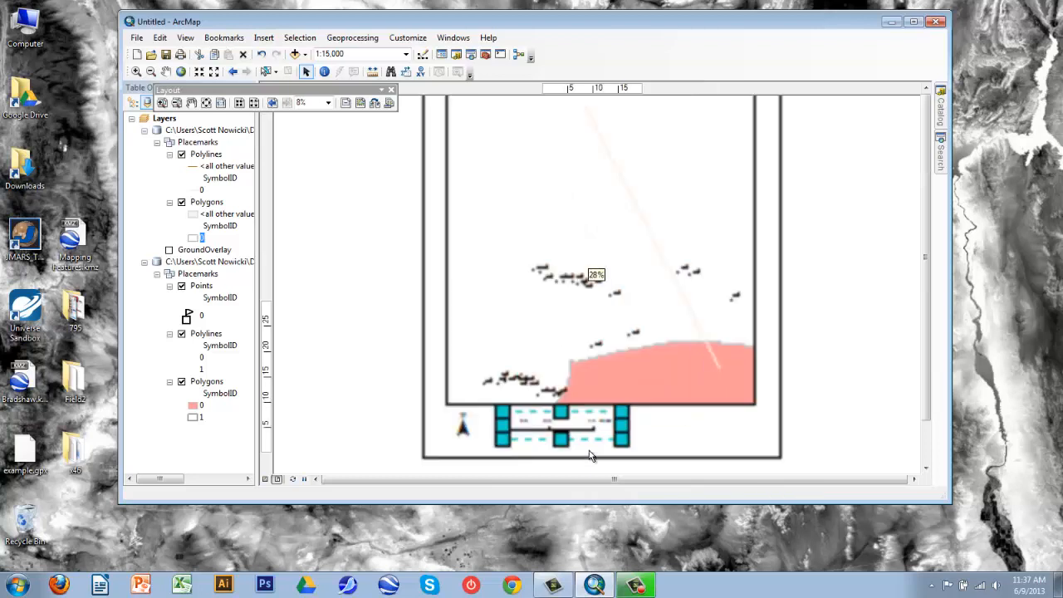
pyautogui.scroll(-1, 555, 444)
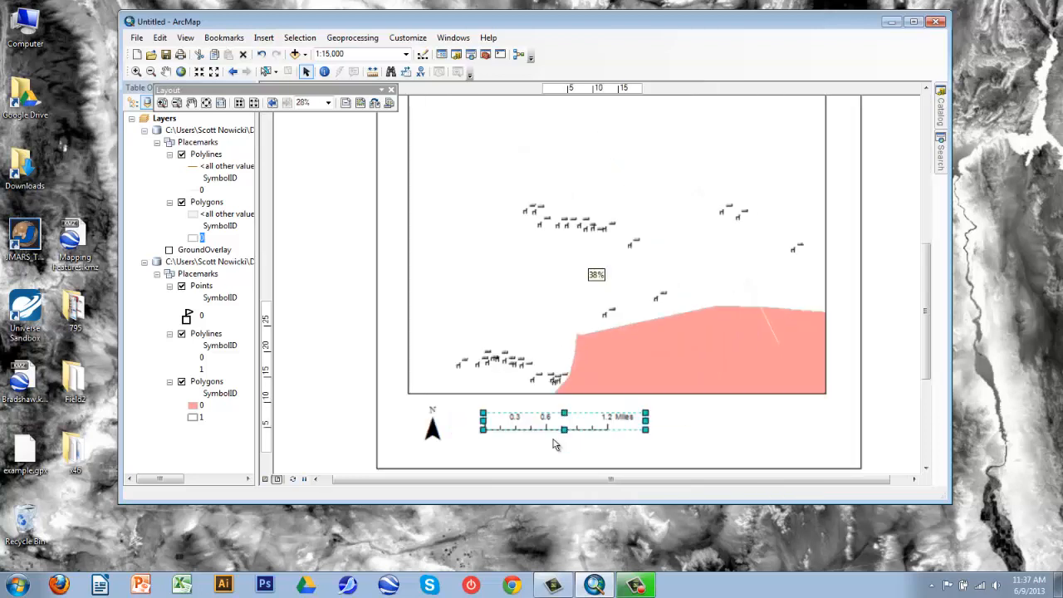
pyautogui.click(594, 423)
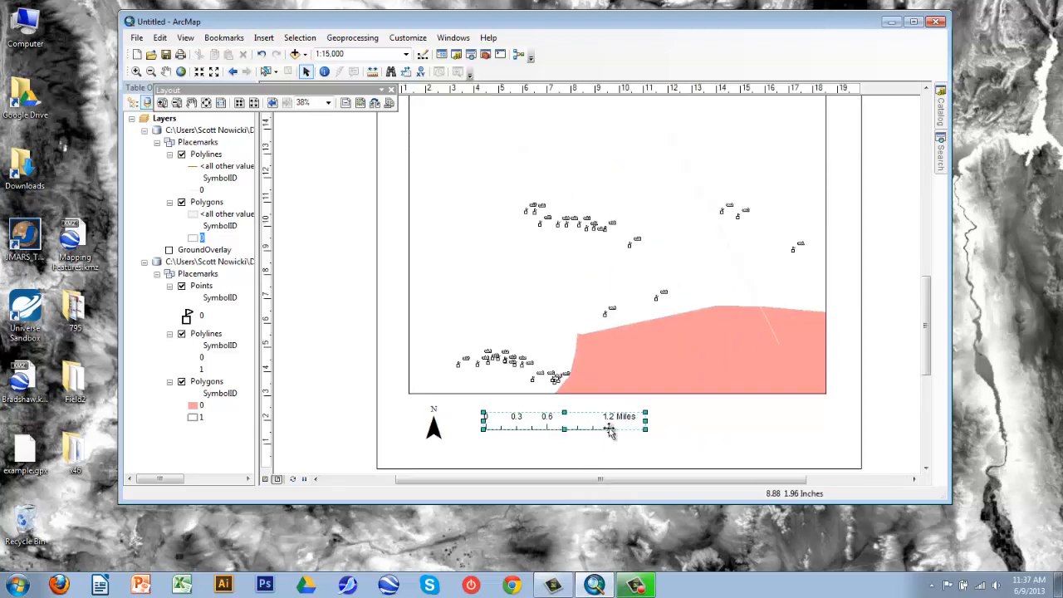
pyautogui.moveTo(645, 420); pyautogui.dragTo(676, 434)
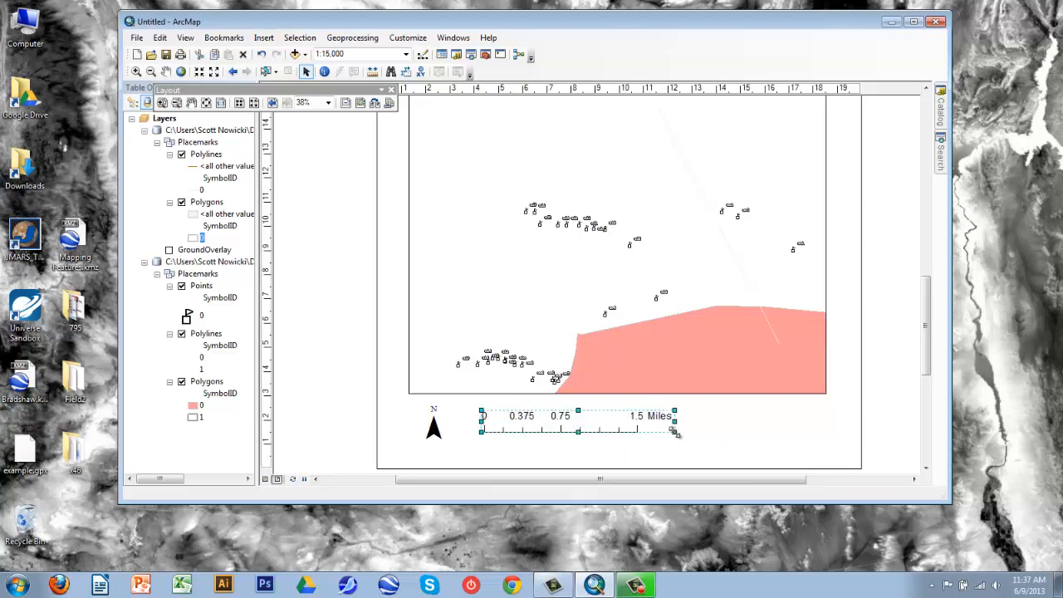
# Step: Change the scale bar's division units to Kilometers
pyautogui.doubleClick(594, 428)
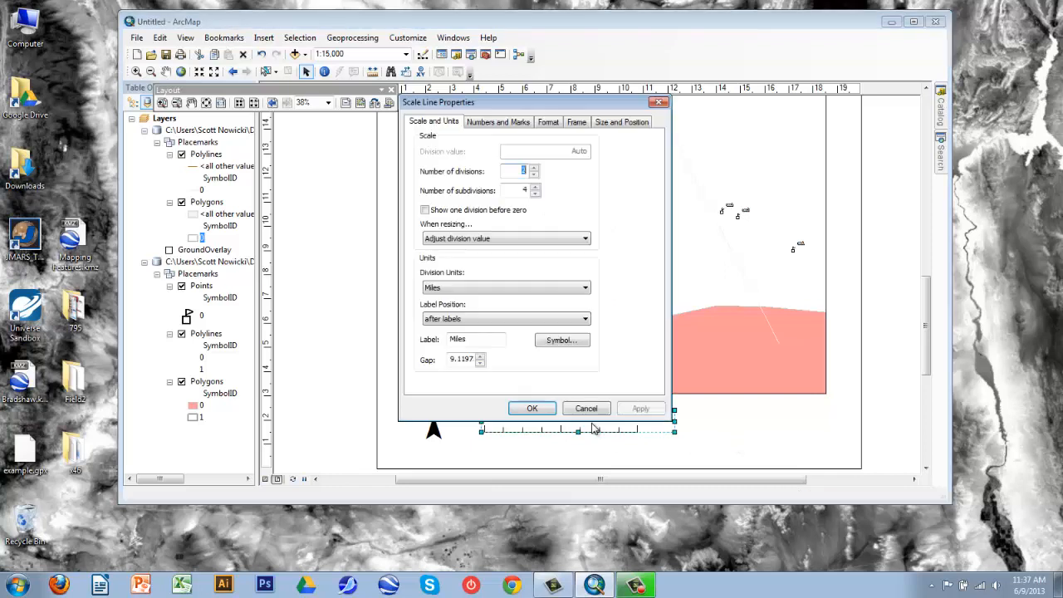
pyautogui.click(525, 286)
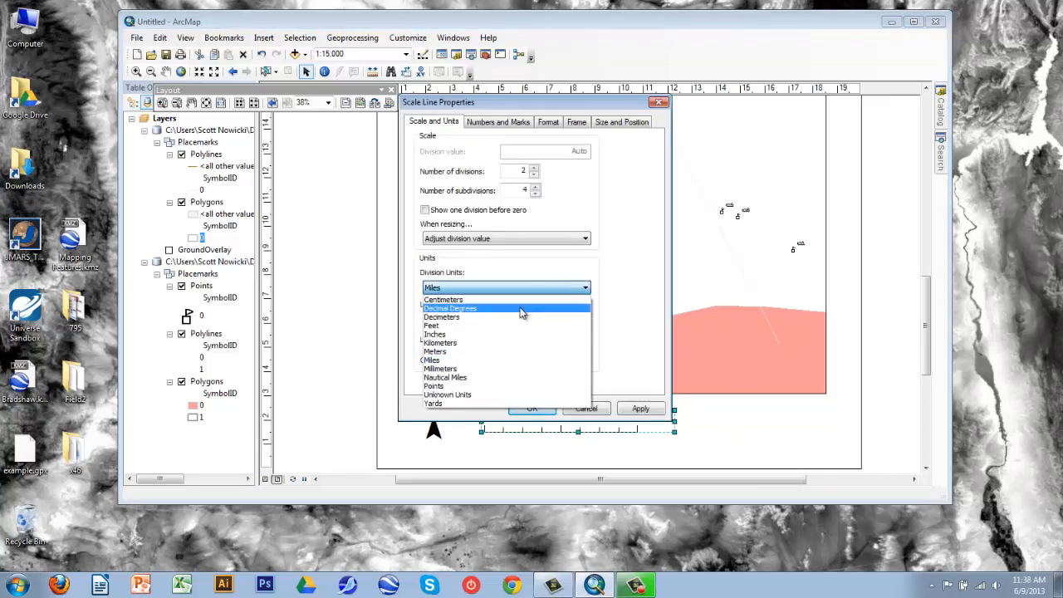
pyautogui.click(522, 344)
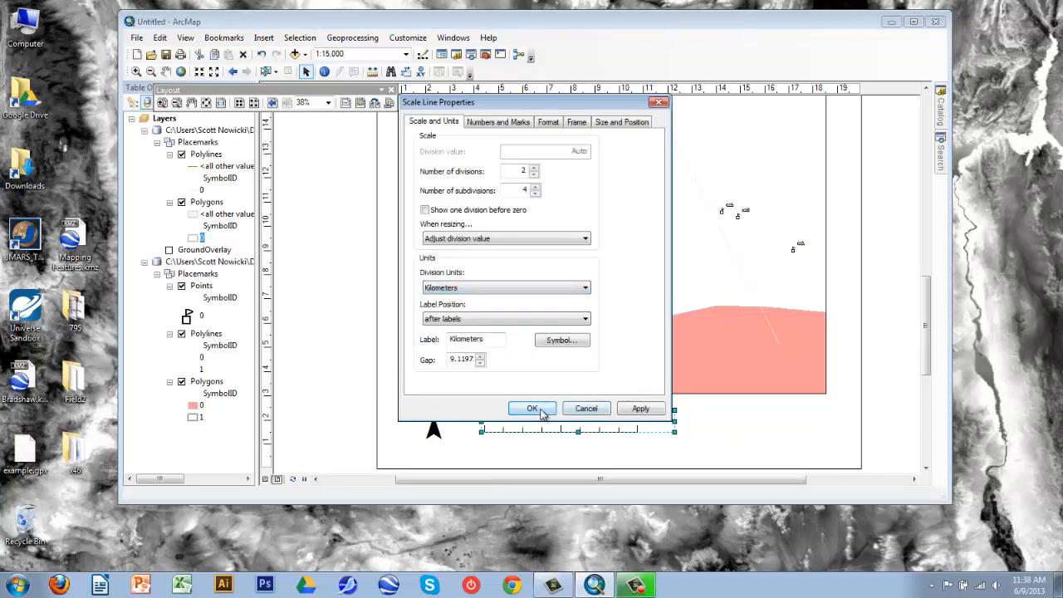
pyautogui.click(540, 412)
pyautogui.click(636, 447)
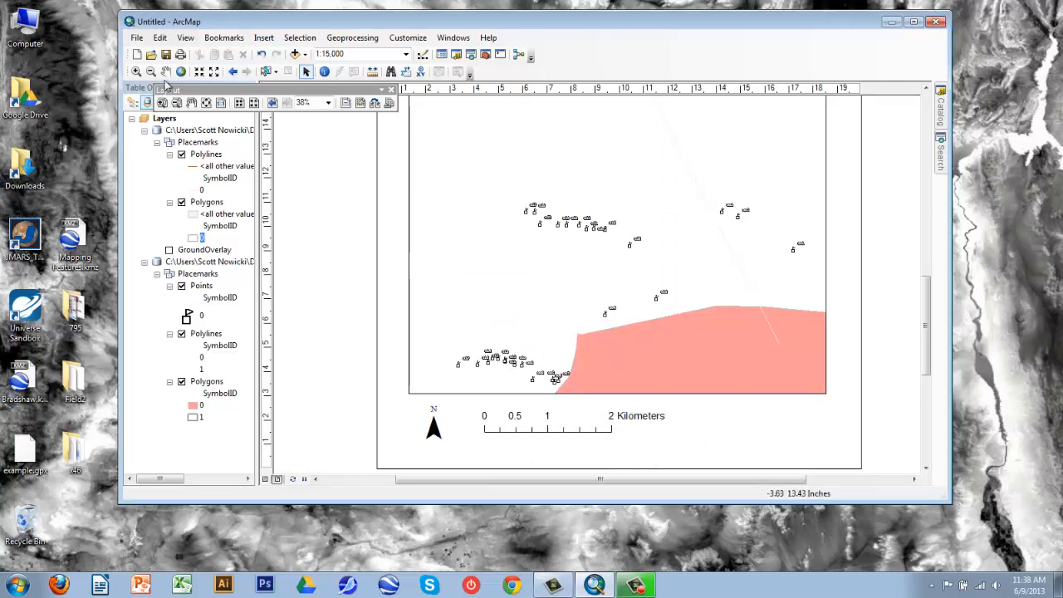
# Step: Insert an Absolute Scale text and place it below the data frame beside the scale bar
pyautogui.click(263, 37)
pyautogui.click(301, 181)
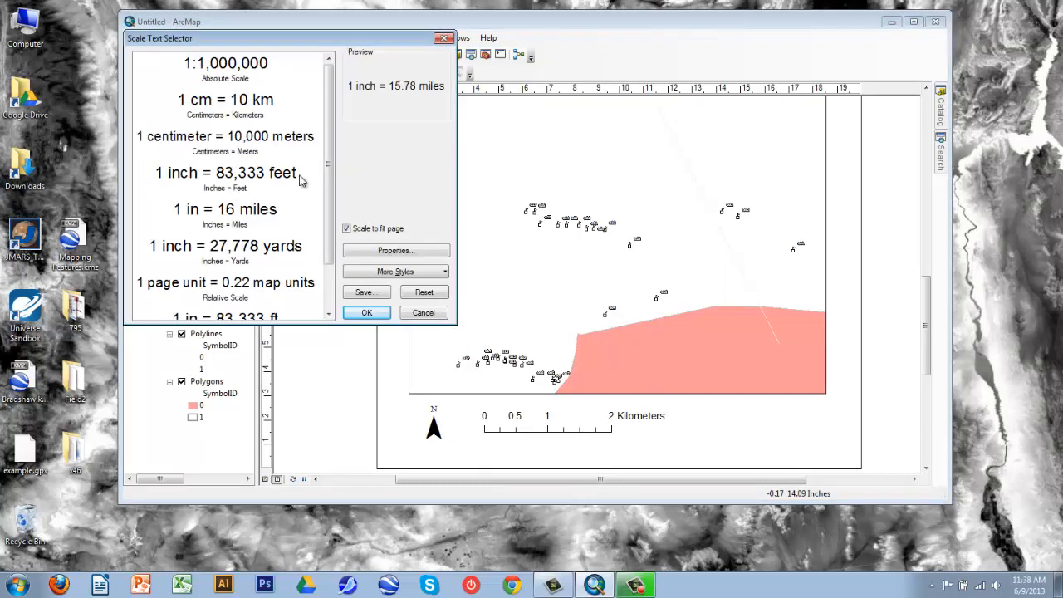
pyautogui.click(254, 70)
pyautogui.click(367, 312)
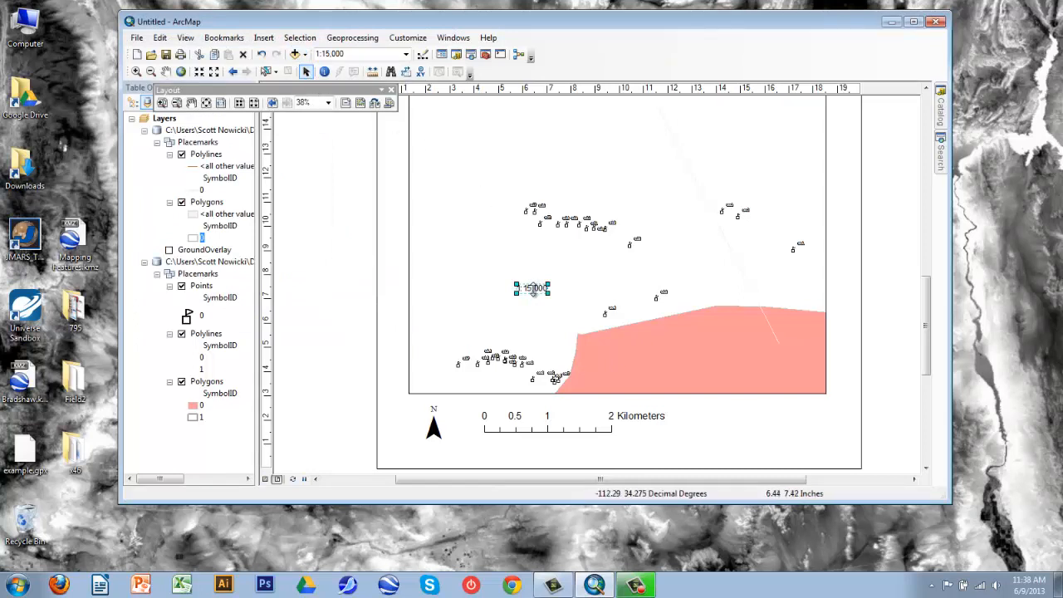
pyautogui.moveTo(537, 287); pyautogui.dragTo(739, 423)
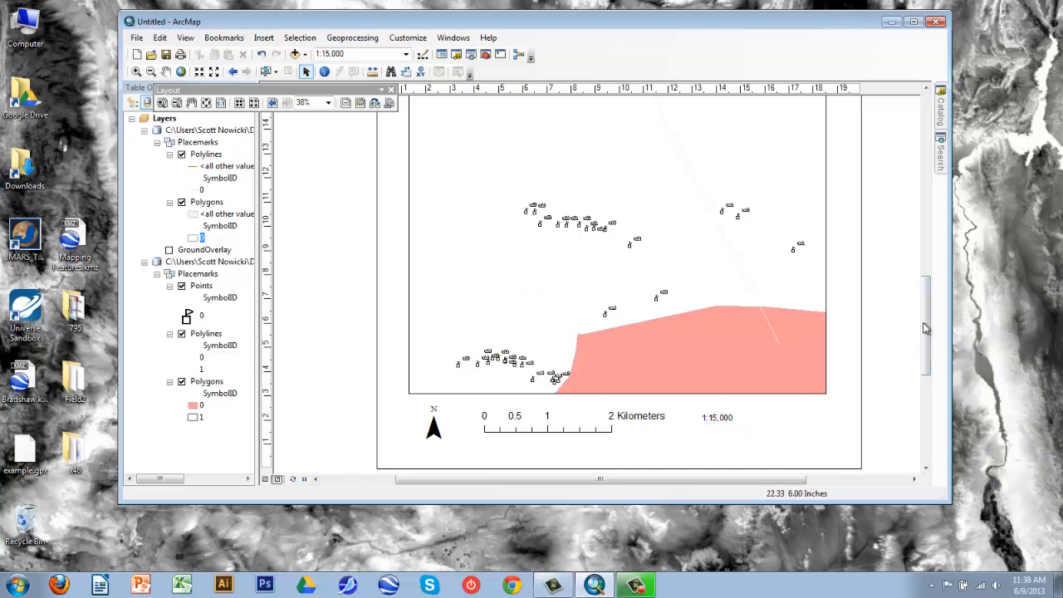
# Step: Start a new Measured Grid for the Layers data frame, keeping the default grid name
pyautogui.moveTo(926, 328); pyautogui.dragTo(927, 304)
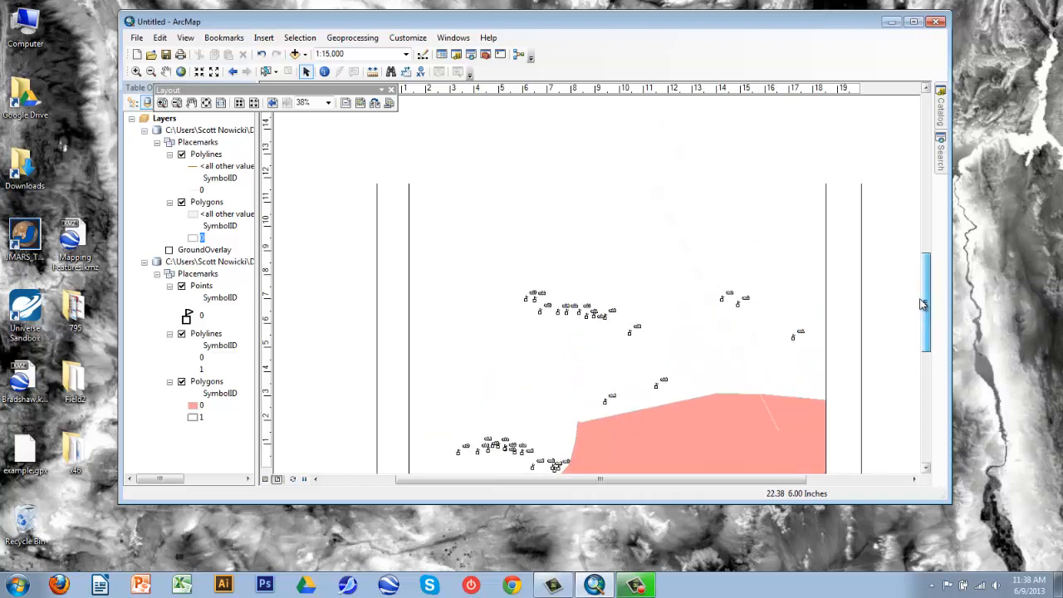
pyautogui.click(391, 89)
pyautogui.rightClick(165, 120)
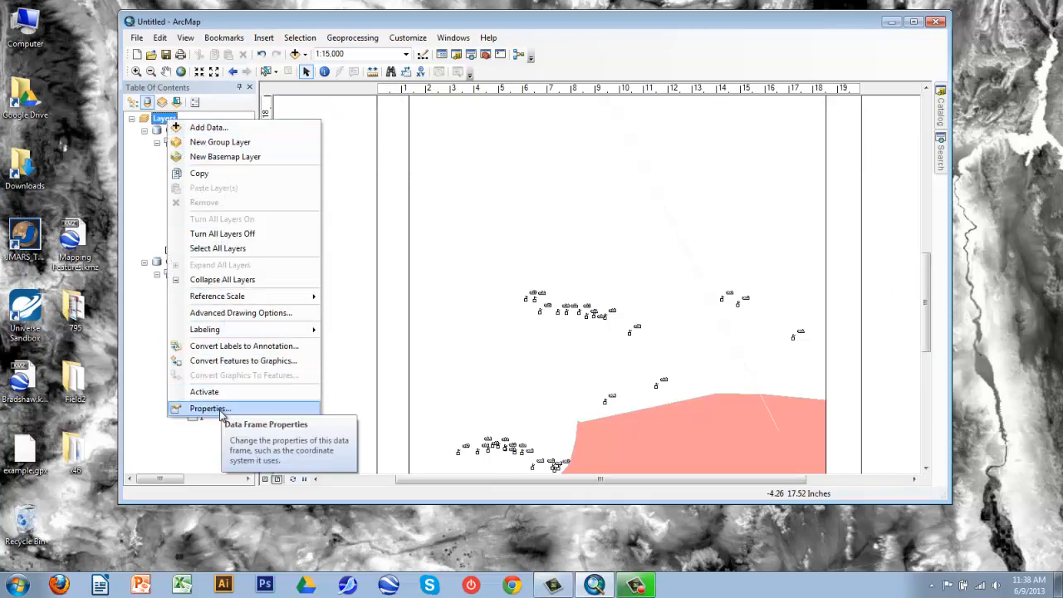
pyautogui.click(208, 408)
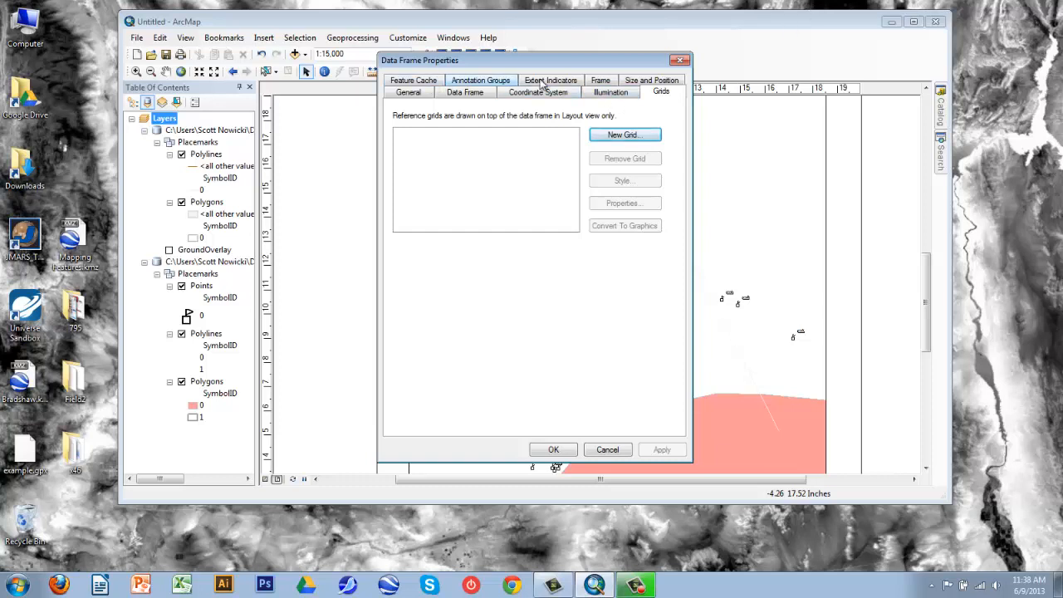
pyautogui.click(634, 137)
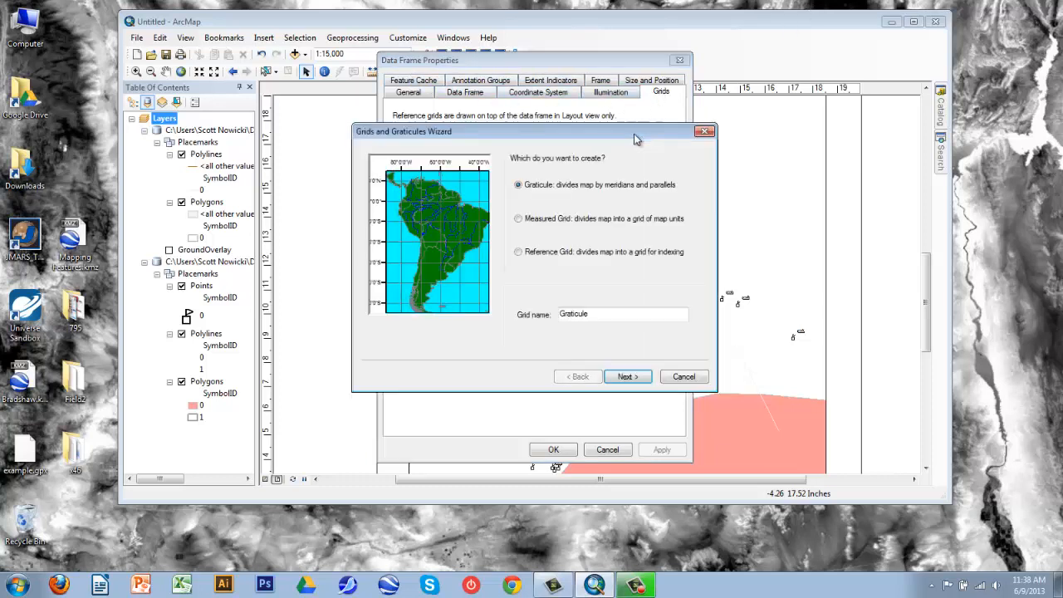
pyautogui.click(561, 220)
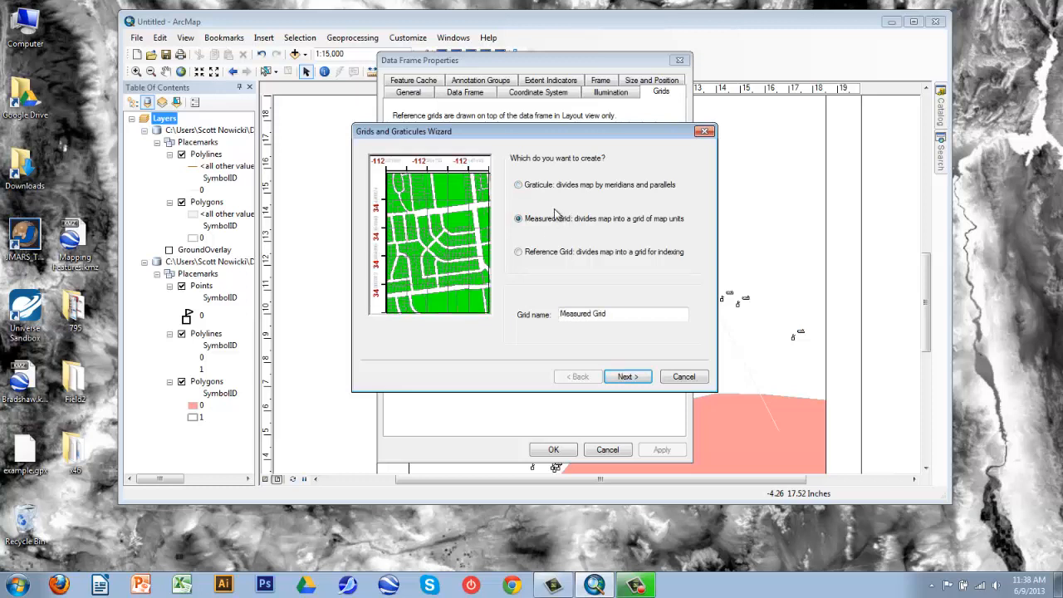
pyautogui.click(639, 377)
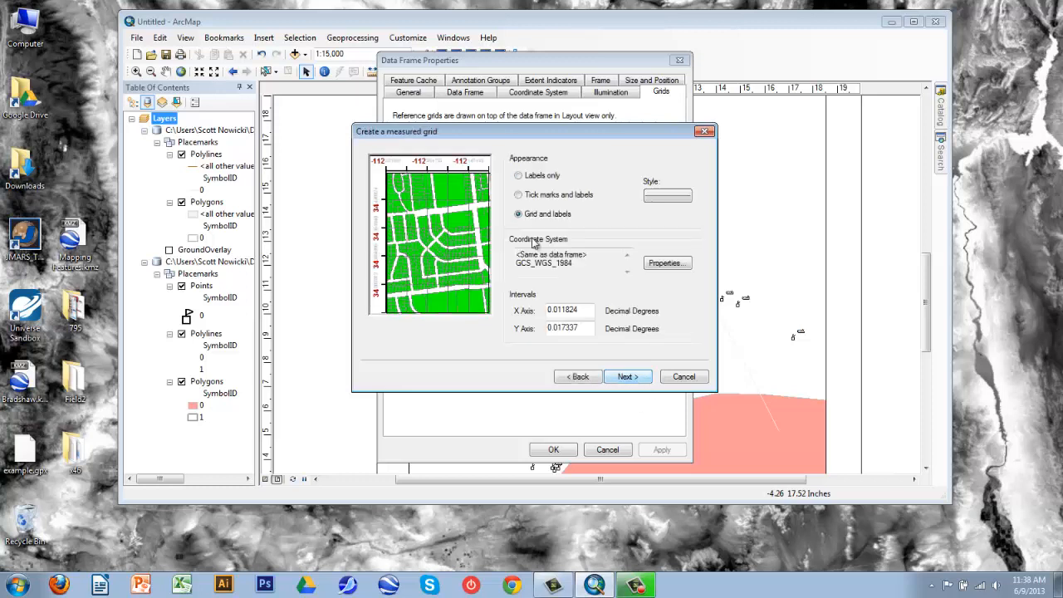
# Step: Create the measured grid with tick marks and labels at .05 decimal degree intervals on both the X and Y axes
pyautogui.moveTo(590, 311); pyautogui.dragTo(535, 312)
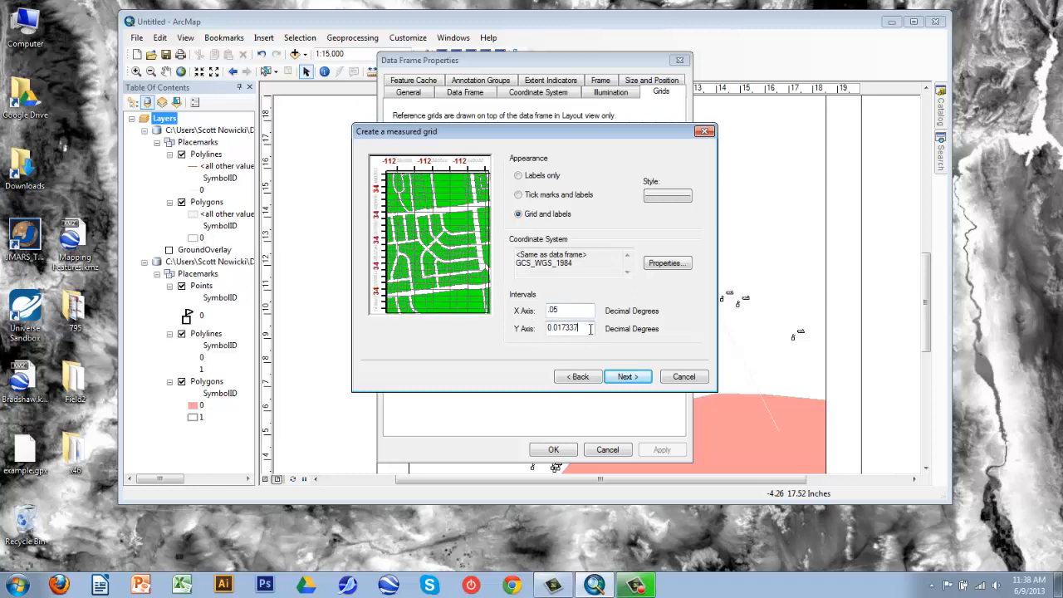
pyautogui.moveTo(590, 330); pyautogui.dragTo(541, 329)
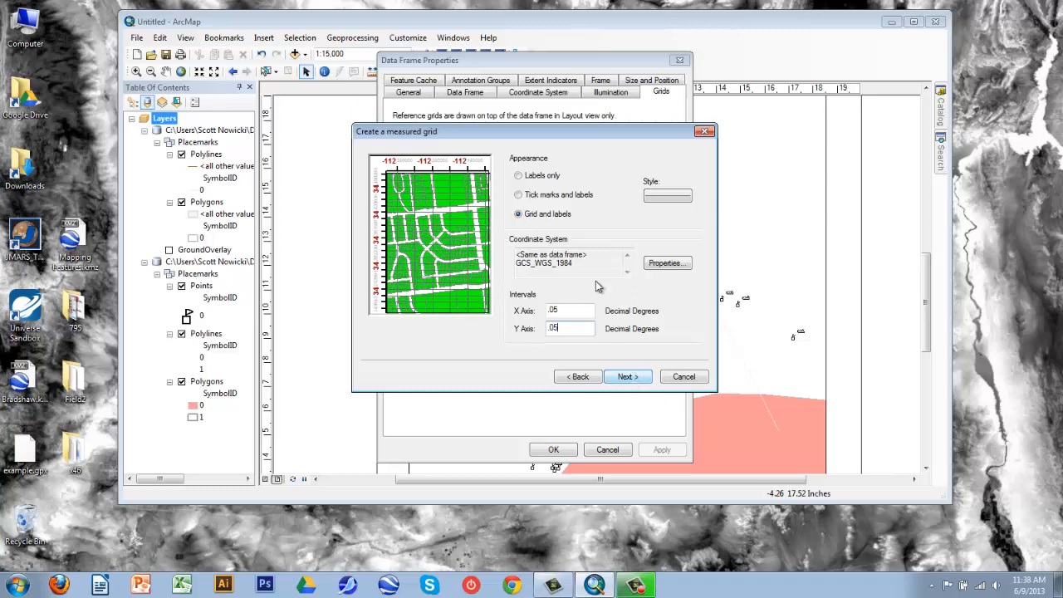
pyautogui.click(520, 194)
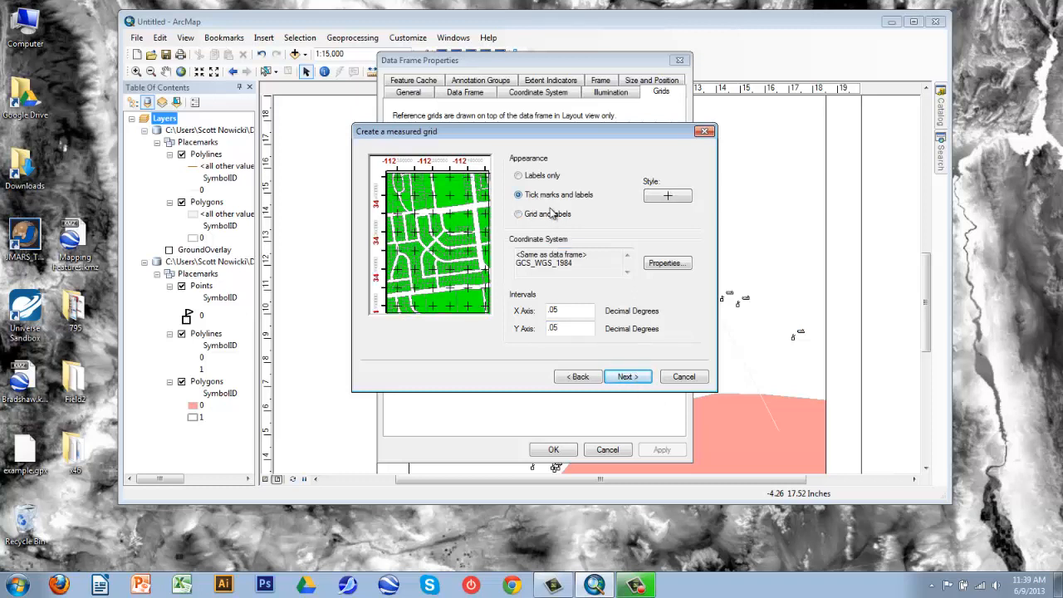
pyautogui.click(635, 381)
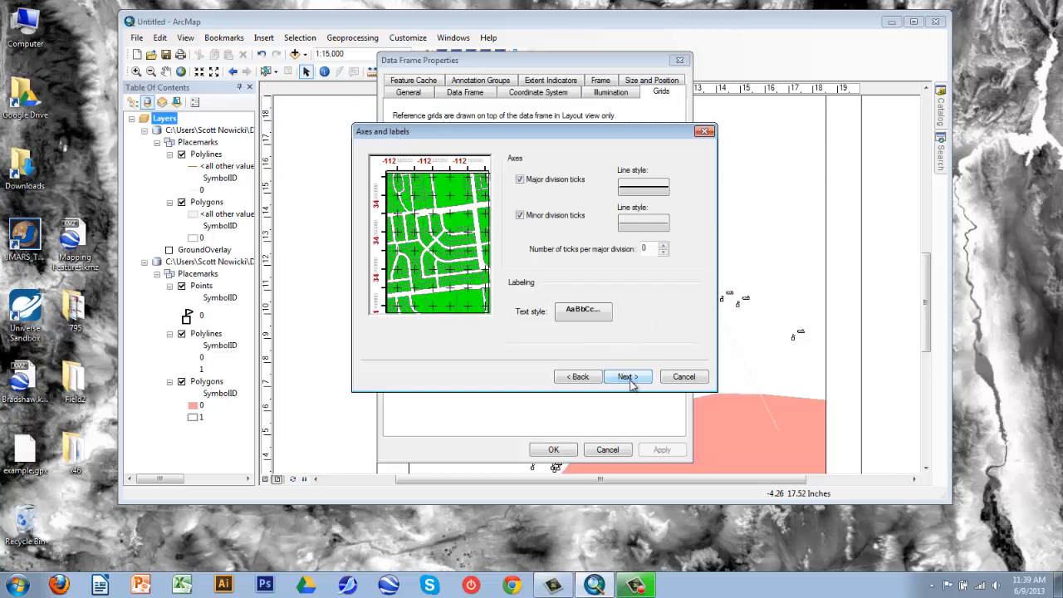
pyautogui.click(629, 378)
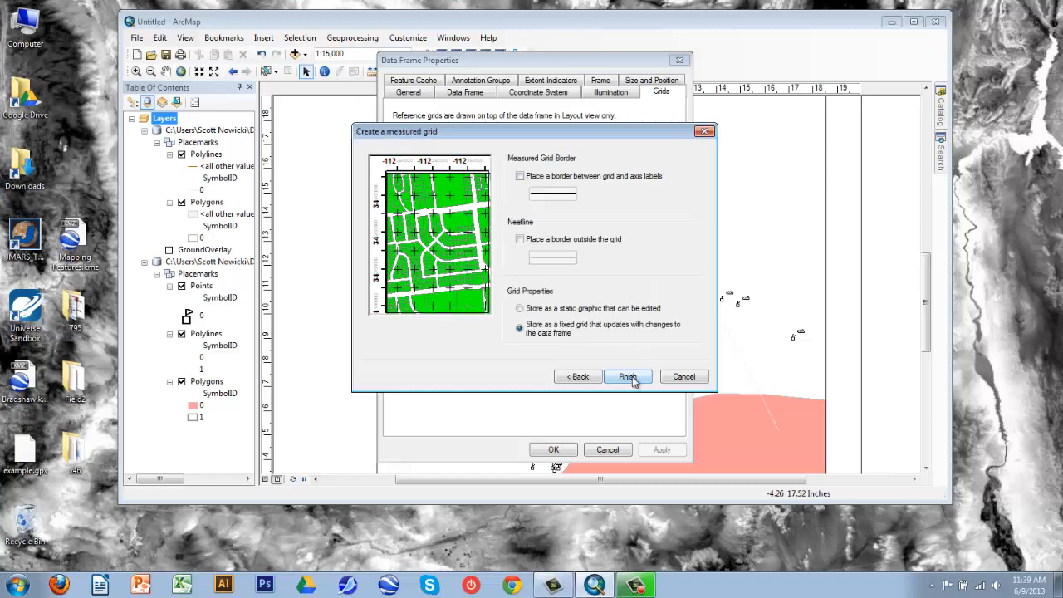
pyautogui.click(629, 378)
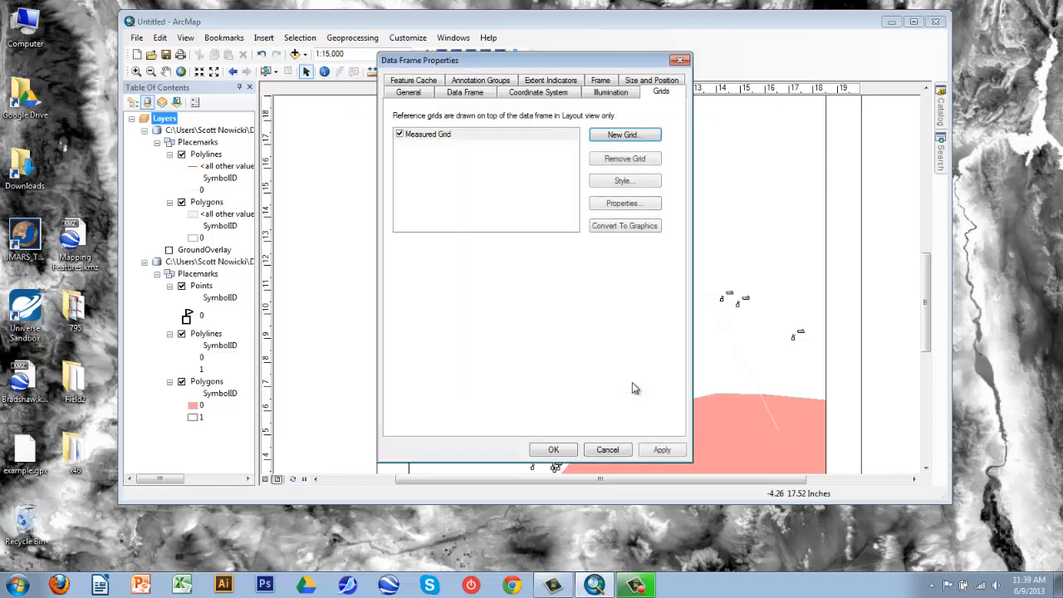
pyautogui.click(554, 451)
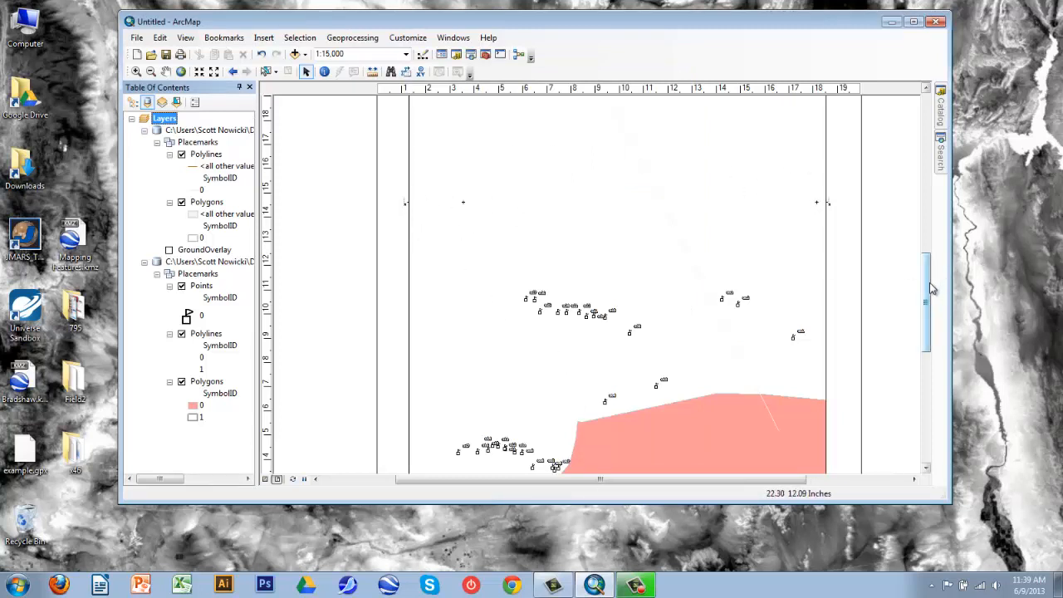
# Step: Set the measured grid's label font size to 11 in the data frame's grid properties
pyautogui.moveTo(932, 289); pyautogui.dragTo(931, 309)
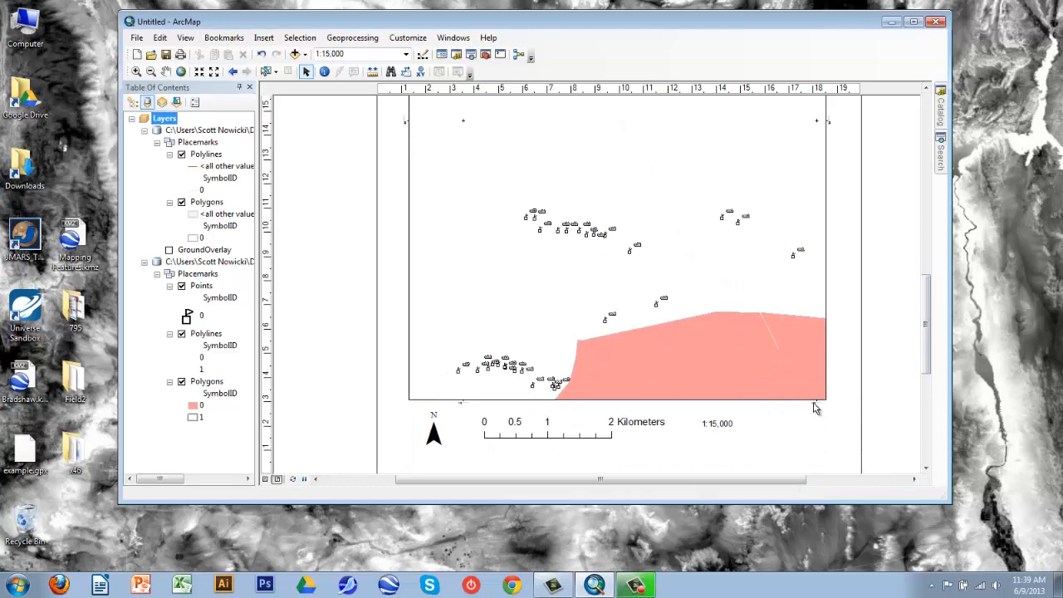
pyautogui.rightClick(166, 119)
pyautogui.click(212, 405)
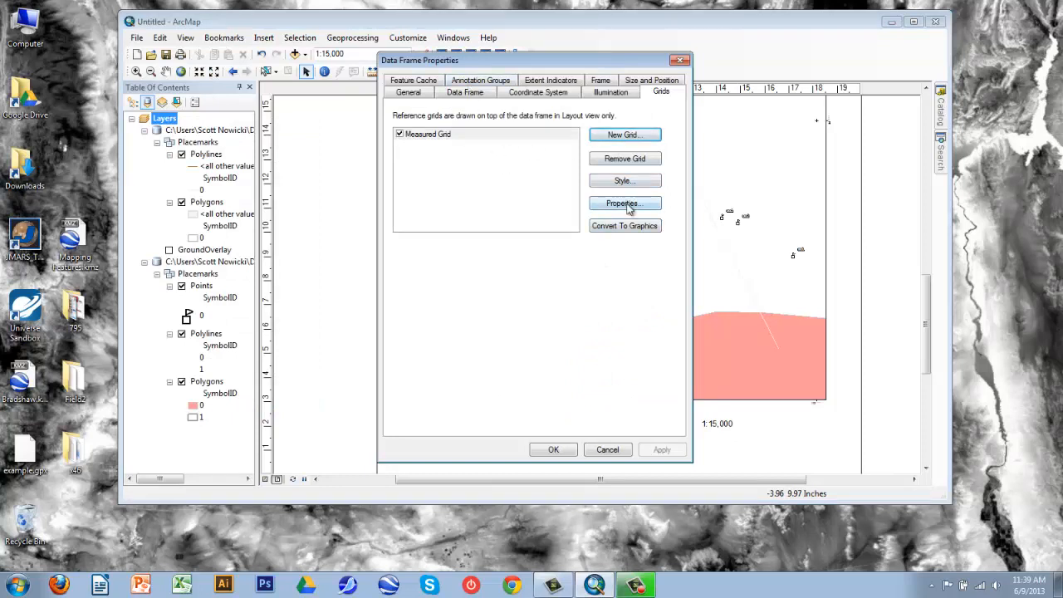
pyautogui.click(625, 203)
pyautogui.click(460, 126)
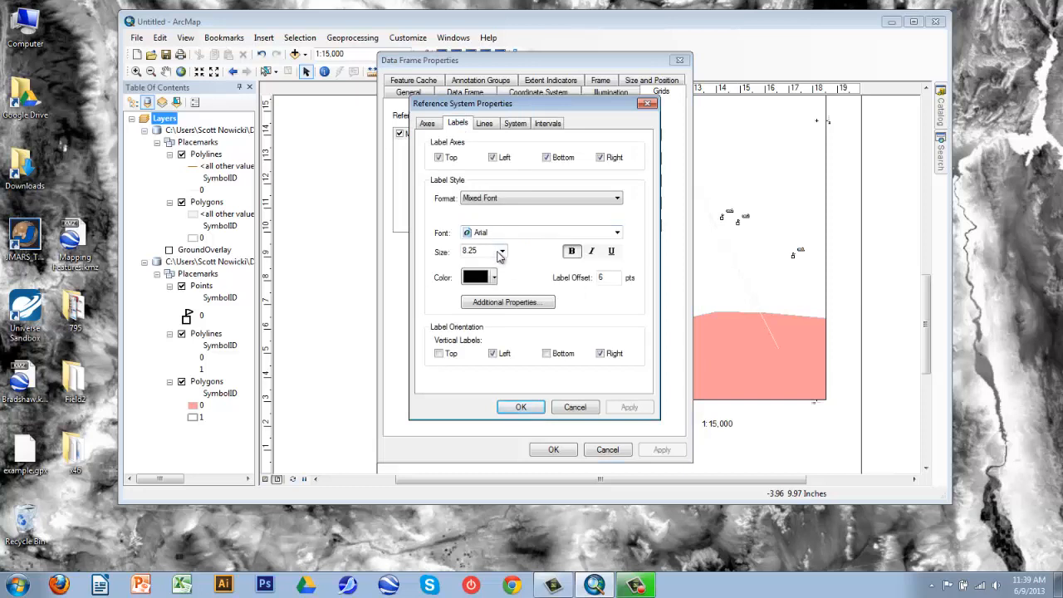
pyautogui.click(502, 251)
pyautogui.click(490, 292)
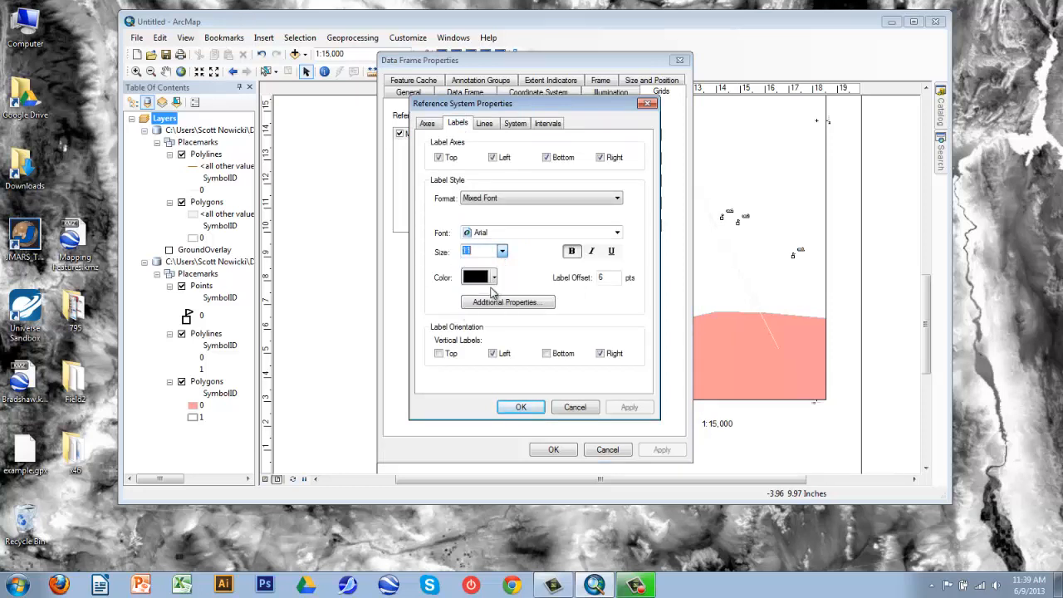
pyautogui.click(520, 407)
pyautogui.click(554, 450)
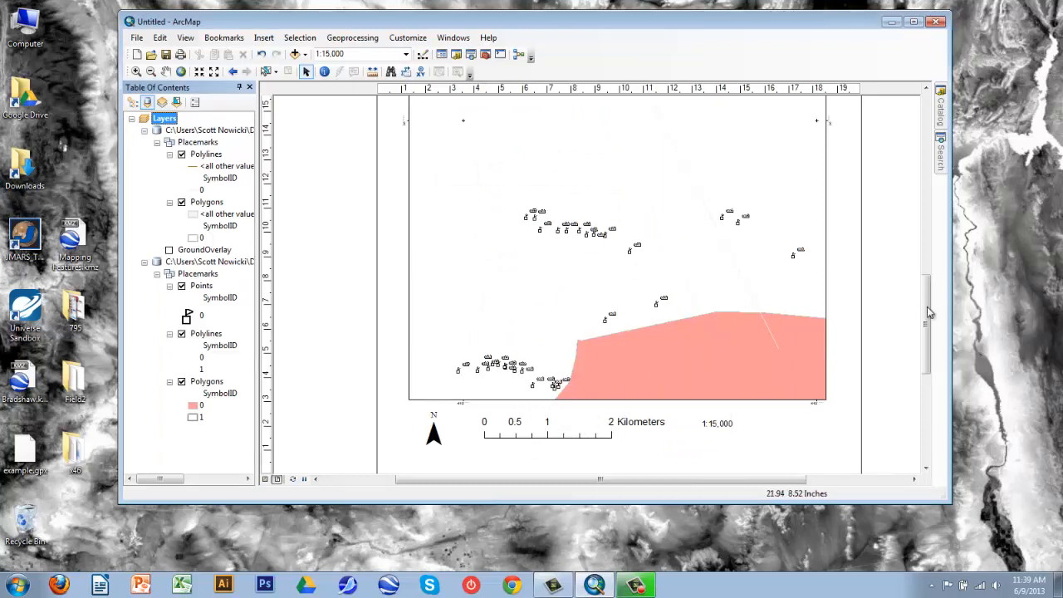
# Step: Switch to Data View and add the Topographic basemap beneath the layers
pyautogui.moveTo(925, 278)
pyautogui.mouseDown()
pyautogui.moveTo(924, 265)
pyautogui.moveTo(927, 318)
pyautogui.moveTo(920, 193)
pyautogui.moveTo(928, 219)
pyautogui.moveTo(918, 279)
pyautogui.mouseUp()
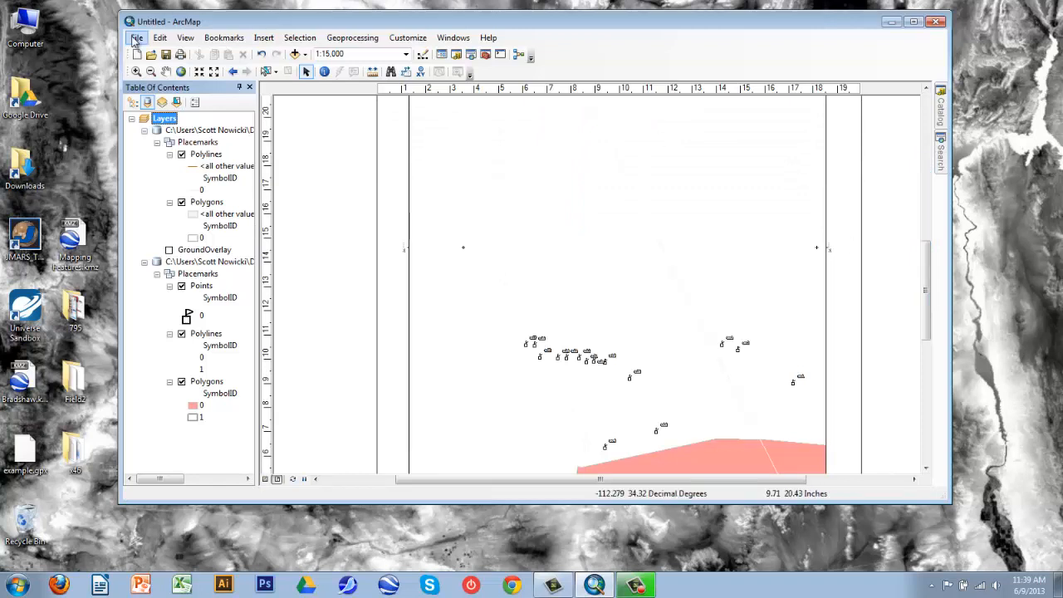
pyautogui.click(186, 37)
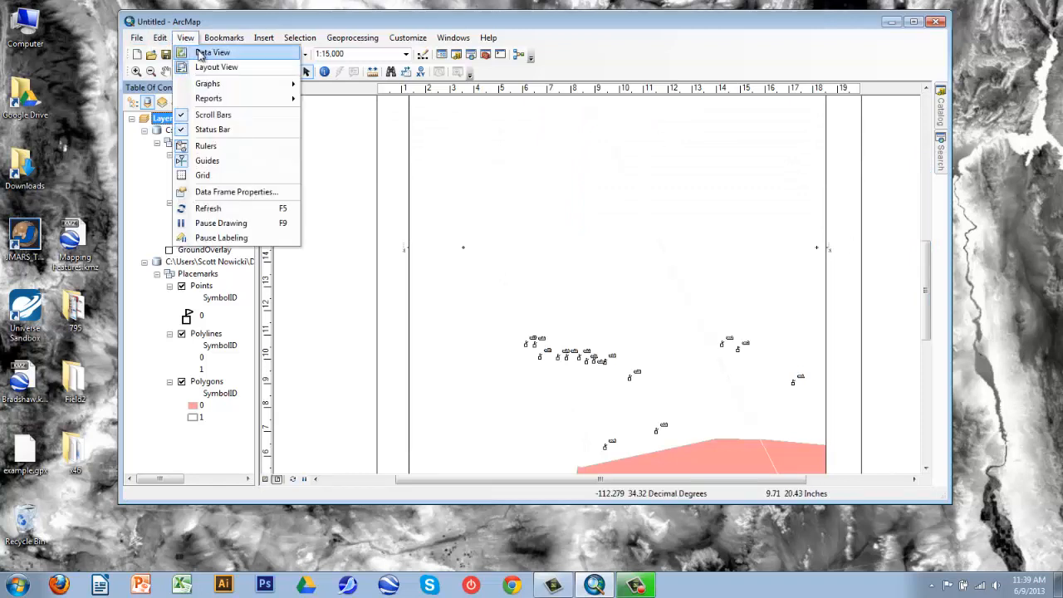
pyautogui.click(212, 53)
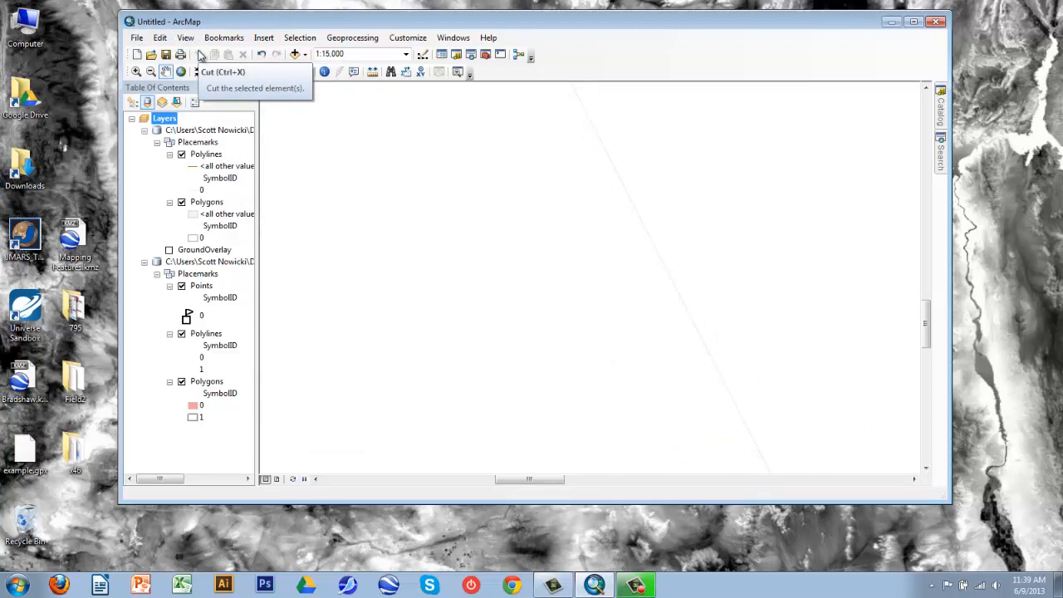
pyautogui.click(305, 54)
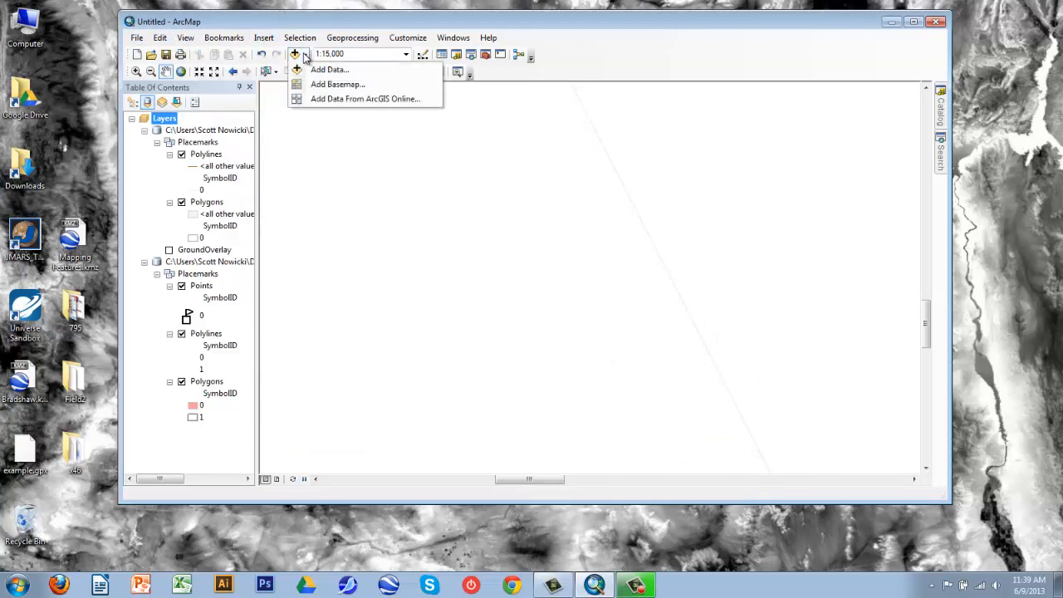
pyautogui.click(332, 83)
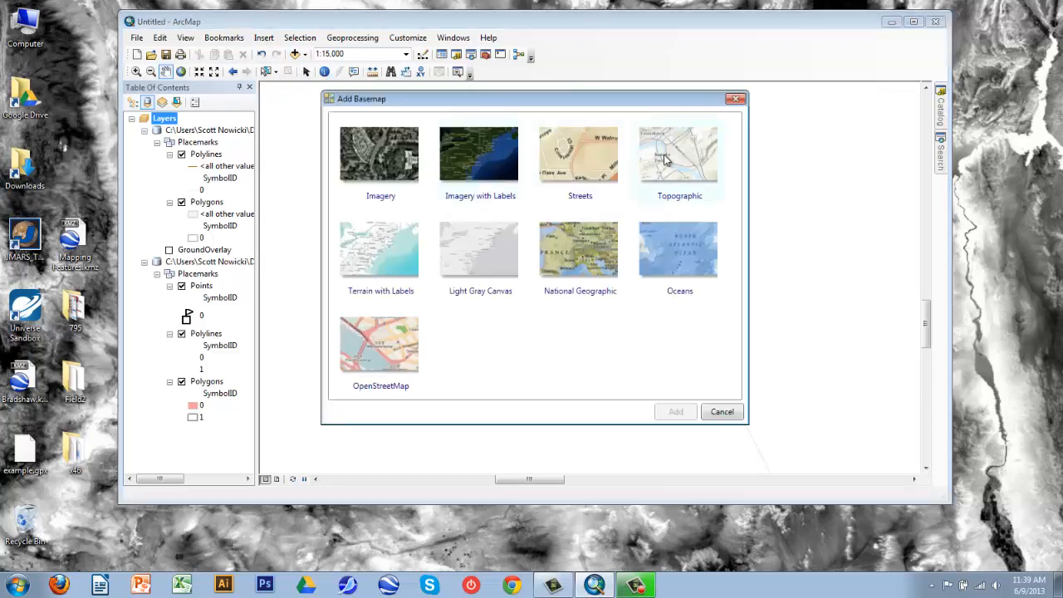
pyautogui.click(664, 160)
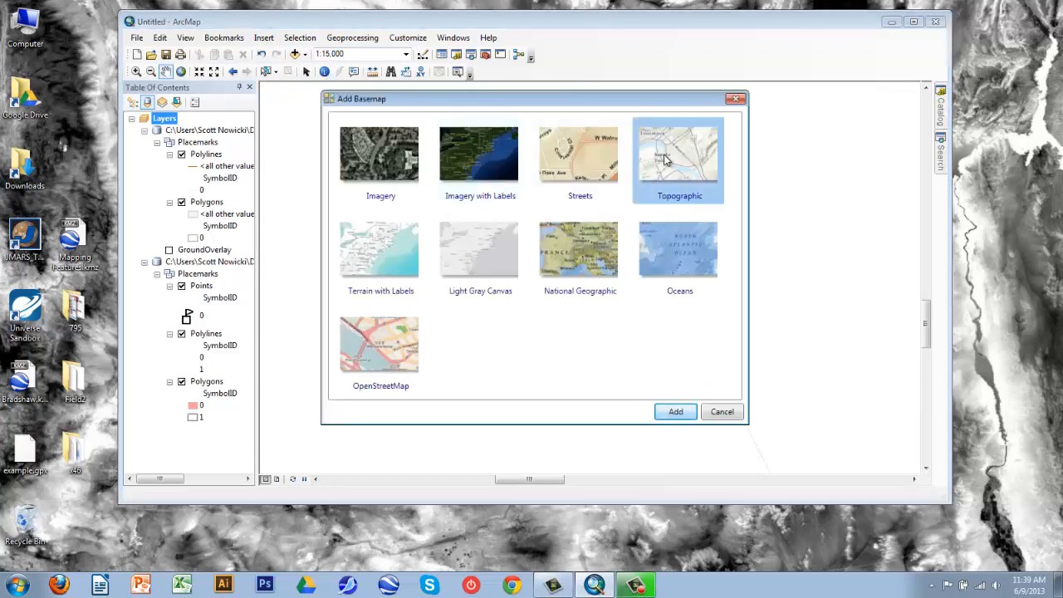
pyautogui.click(681, 415)
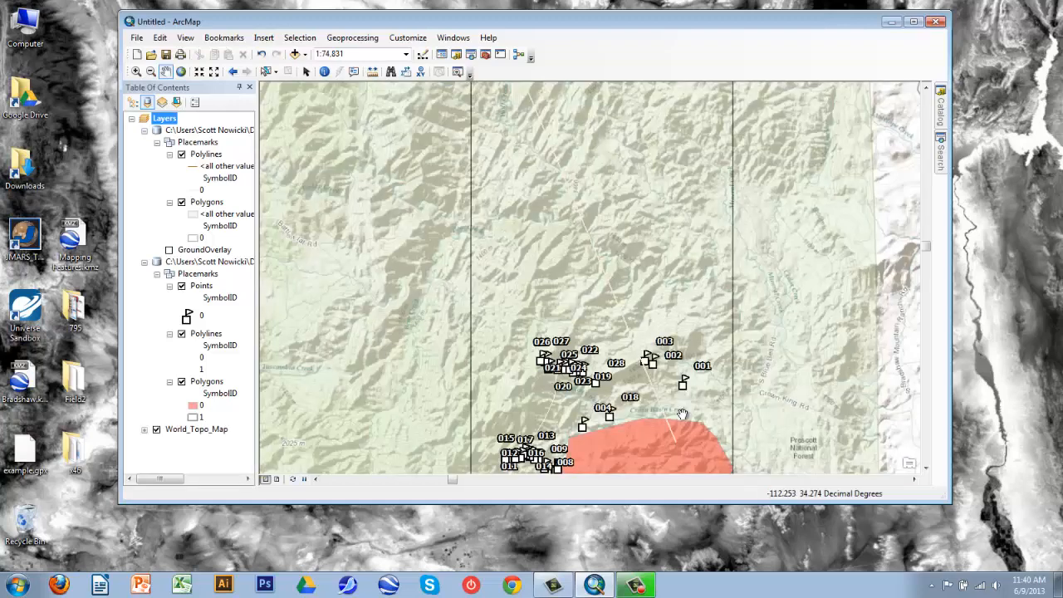
# Step: Return to Layout View to show the page with the topographic basemap
pyautogui.moveTo(647, 25); pyautogui.dragTo(626, 28)
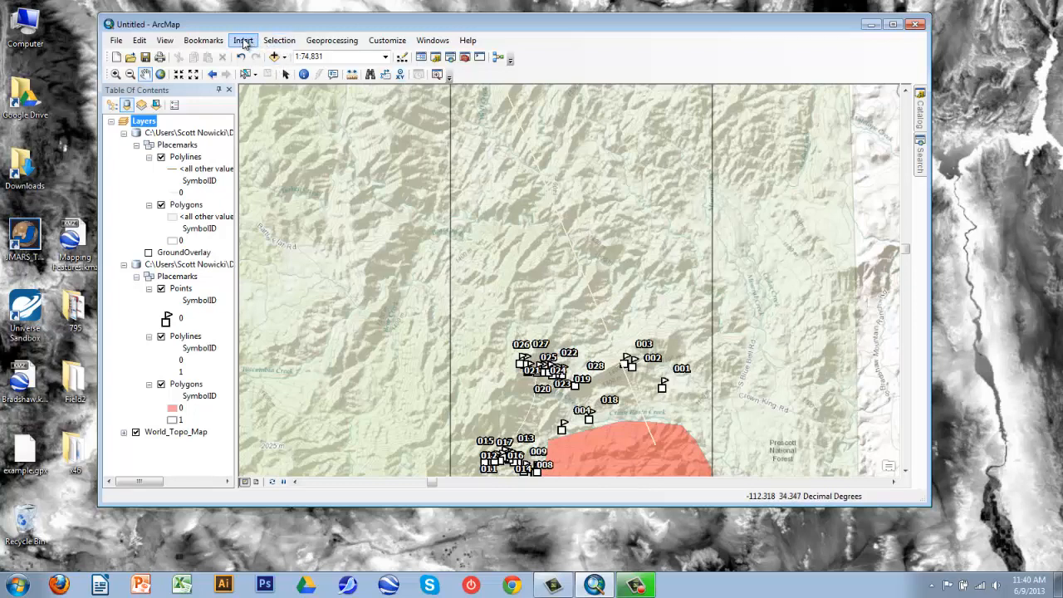
pyautogui.click(164, 40)
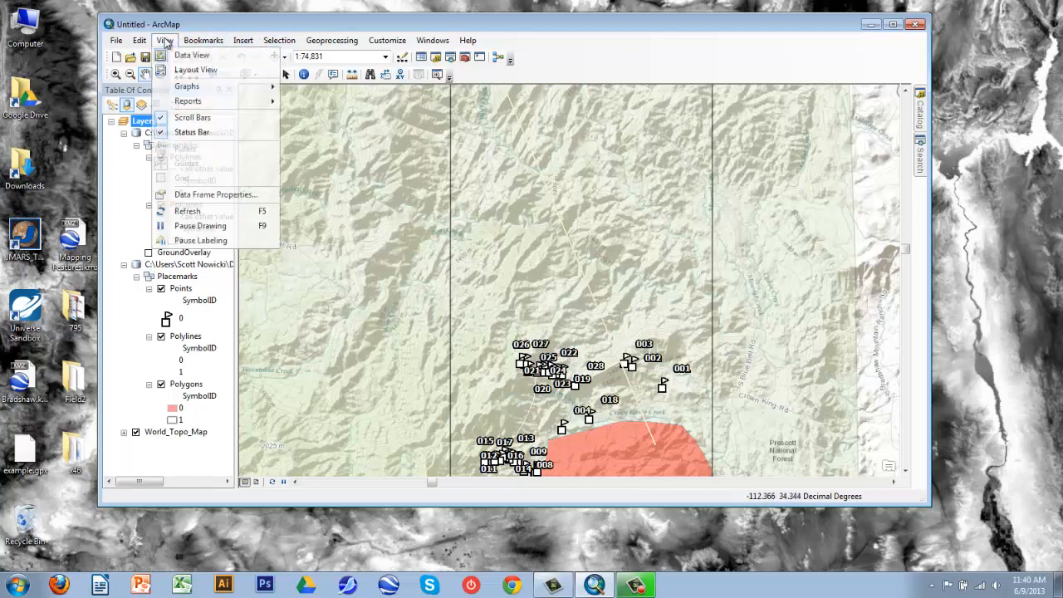
pyautogui.click(190, 69)
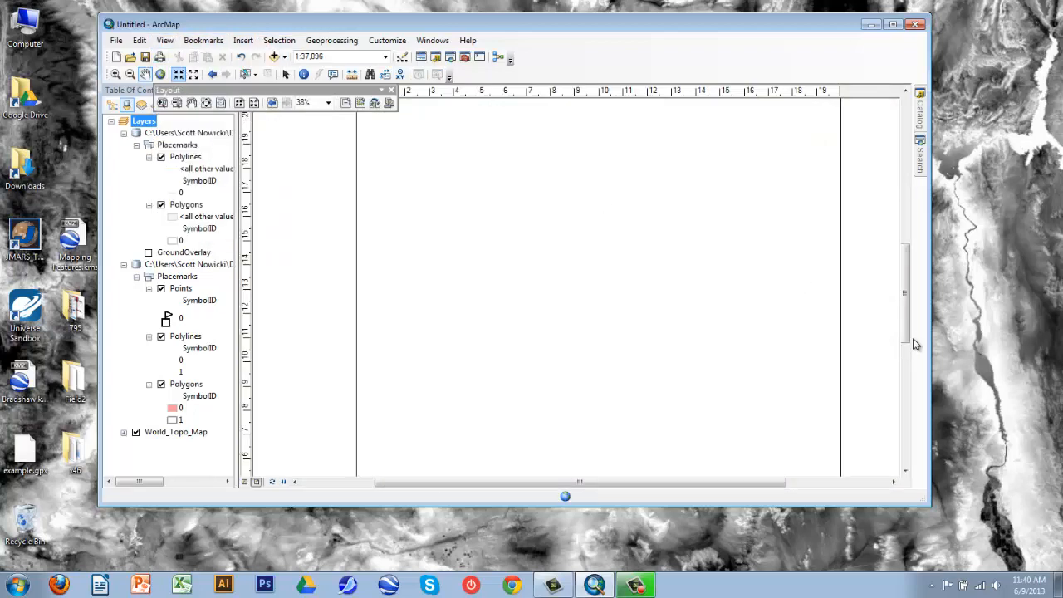
# Step: Zoom in on the map within the layout's data frame to a scale of 1:24,000
pyautogui.moveTo(904, 324); pyautogui.dragTo(907, 297)
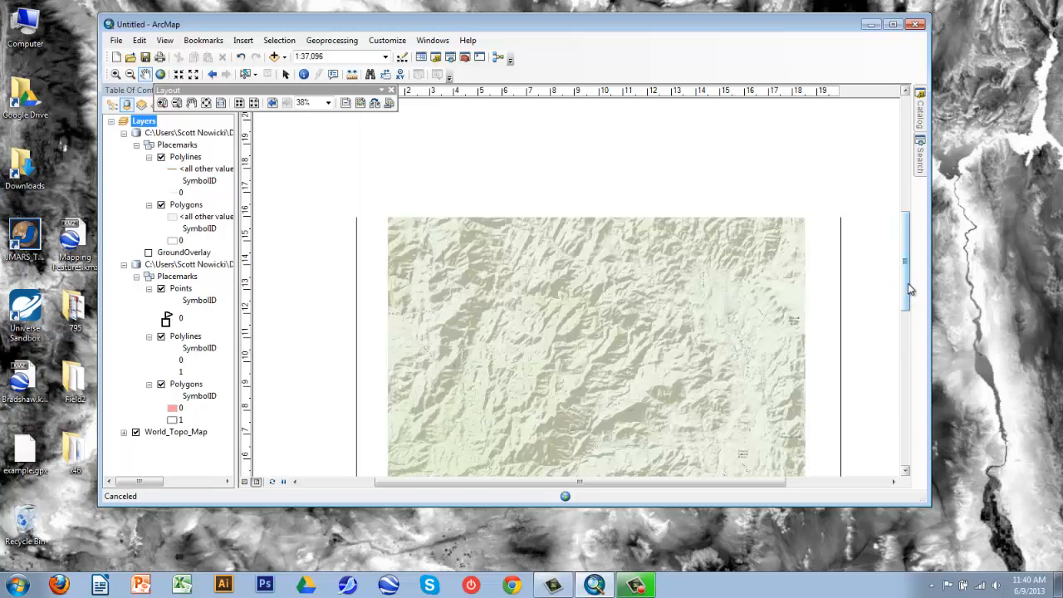
pyautogui.scroll(-1, 904, 280)
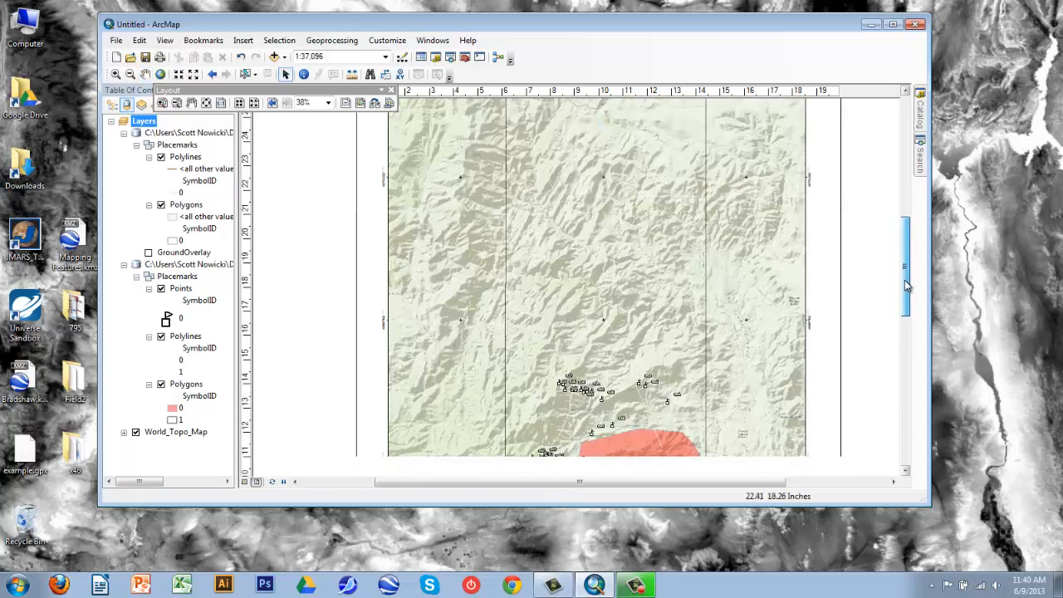
pyautogui.click(116, 75)
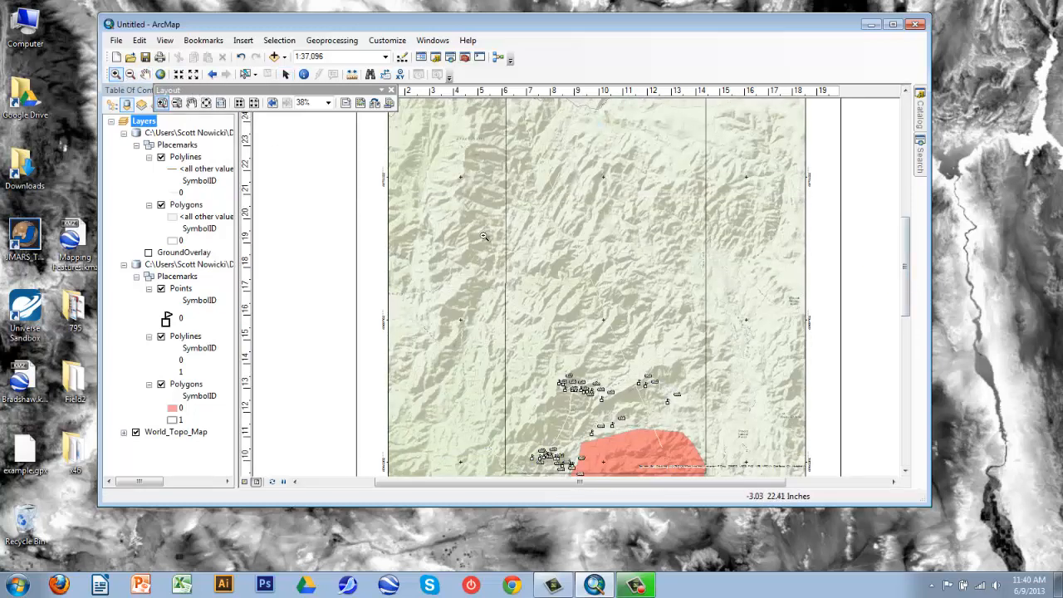
pyautogui.click(607, 282)
pyautogui.click(607, 283)
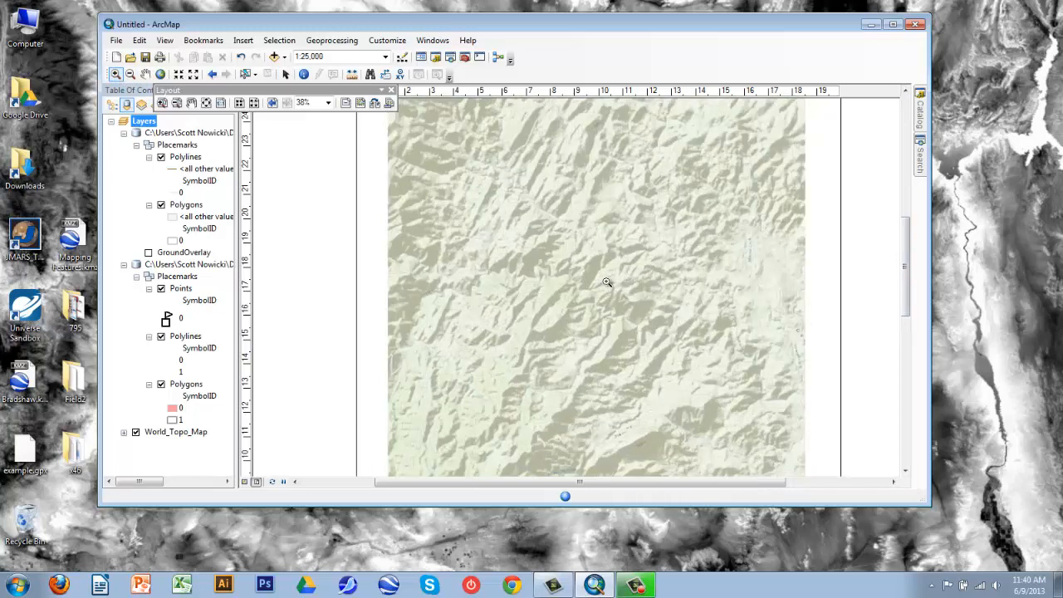
pyautogui.click(607, 282)
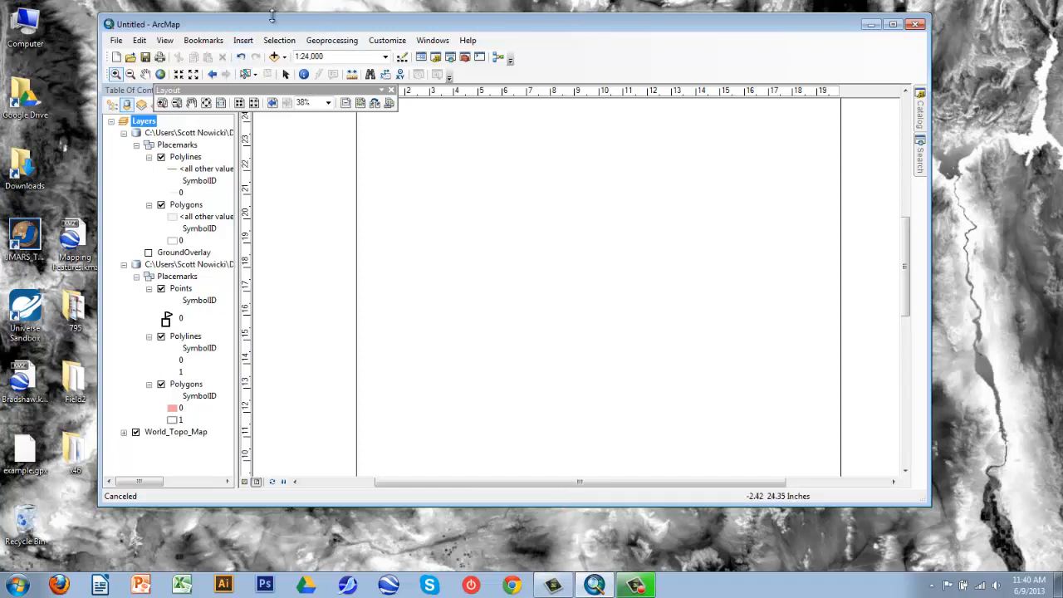
# Step: Start exporting the map and choose AI (*.ai) as the output file type
pyautogui.moveTo(272, 30); pyautogui.dragTo(272, 22)
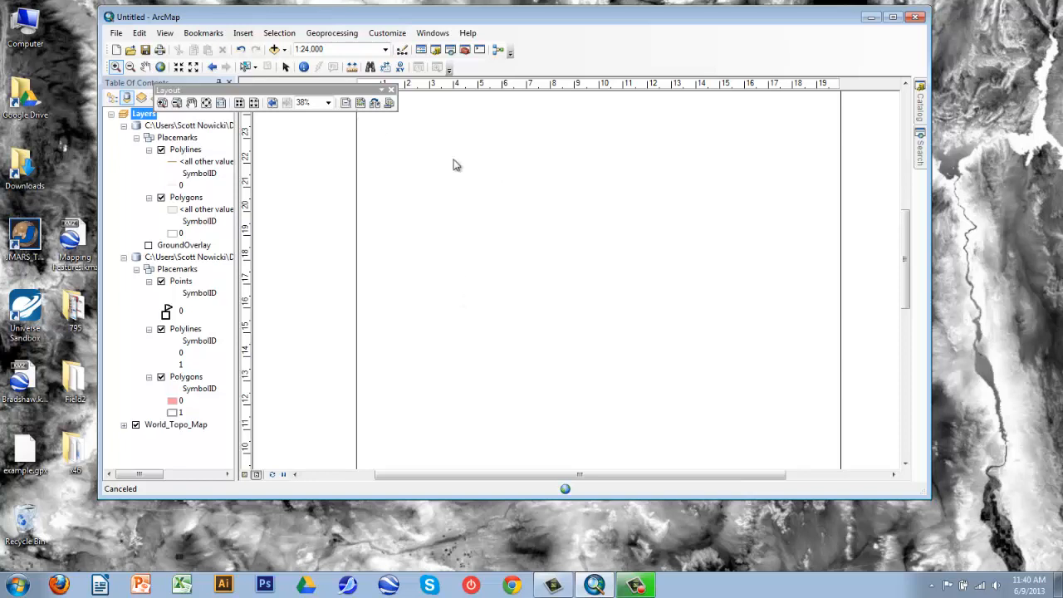
pyautogui.click(117, 33)
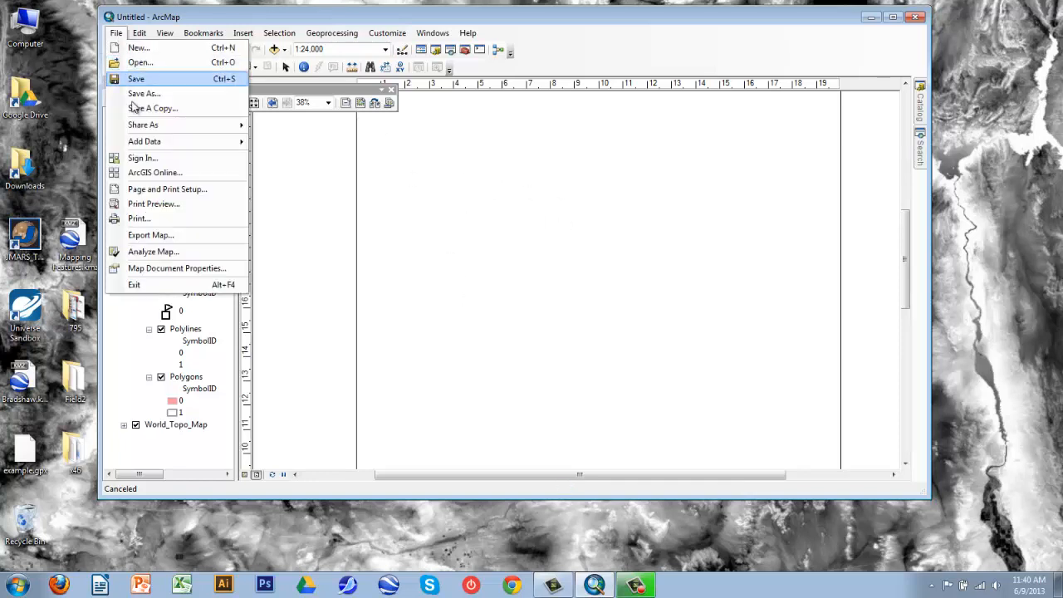
pyautogui.click(147, 236)
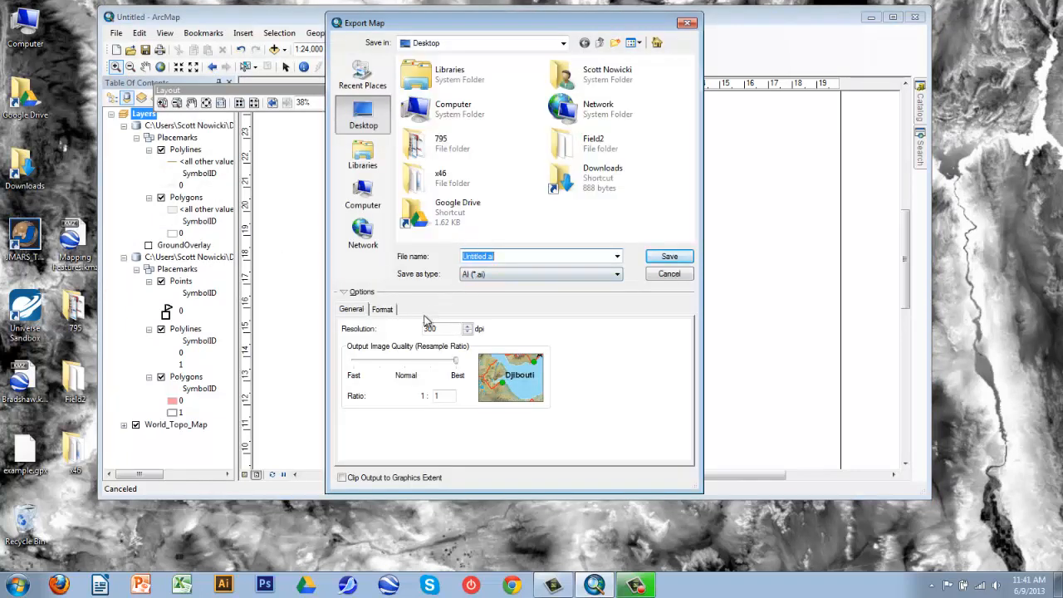
pyautogui.click(531, 277)
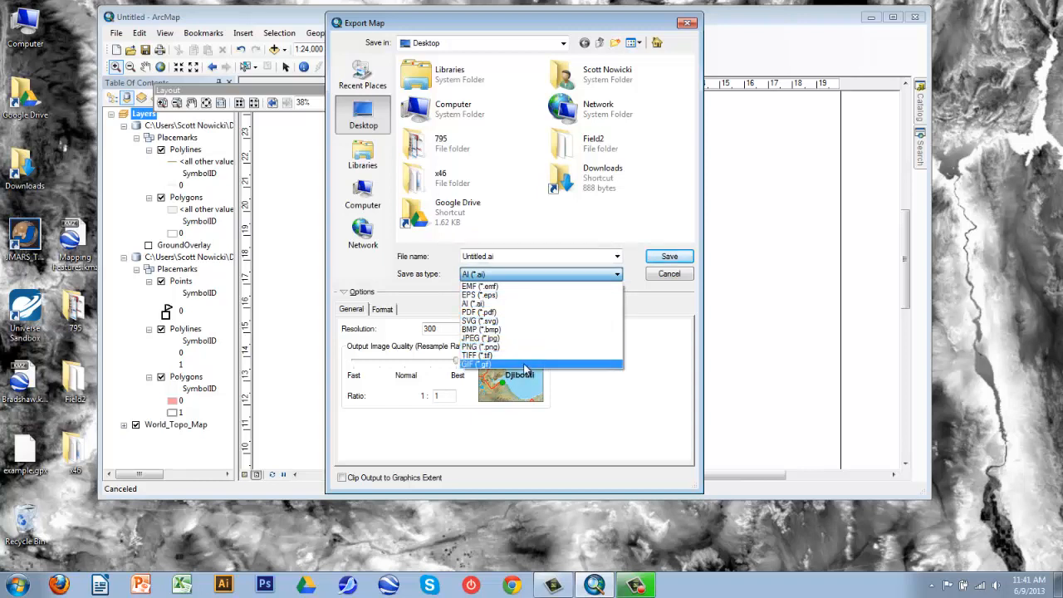
pyautogui.click(529, 309)
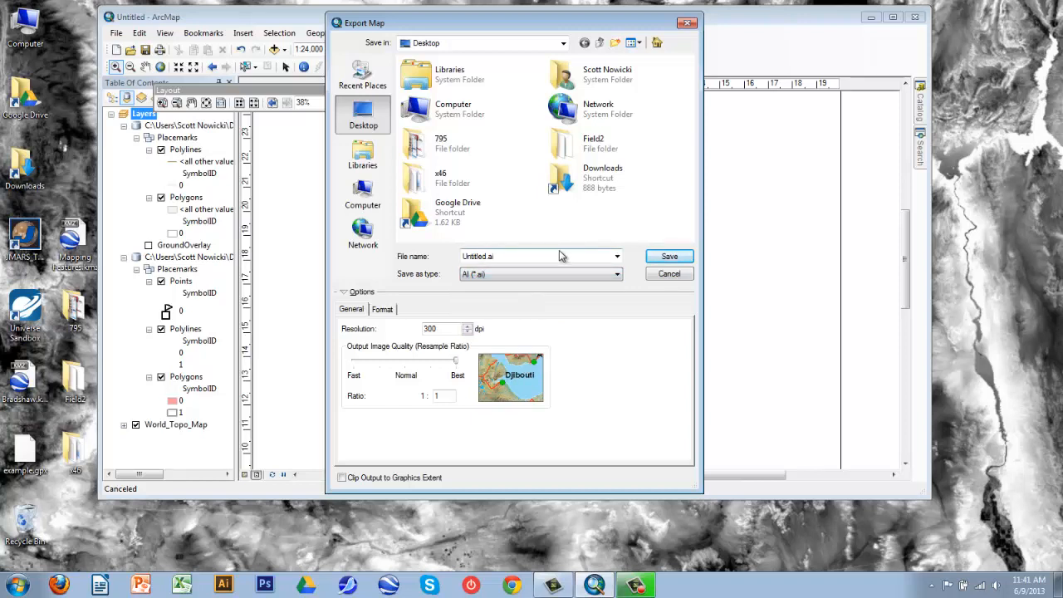
# Step: Name the export file bradshawmap.ai and save it to the Desktop
pyautogui.doubleClick(484, 257)
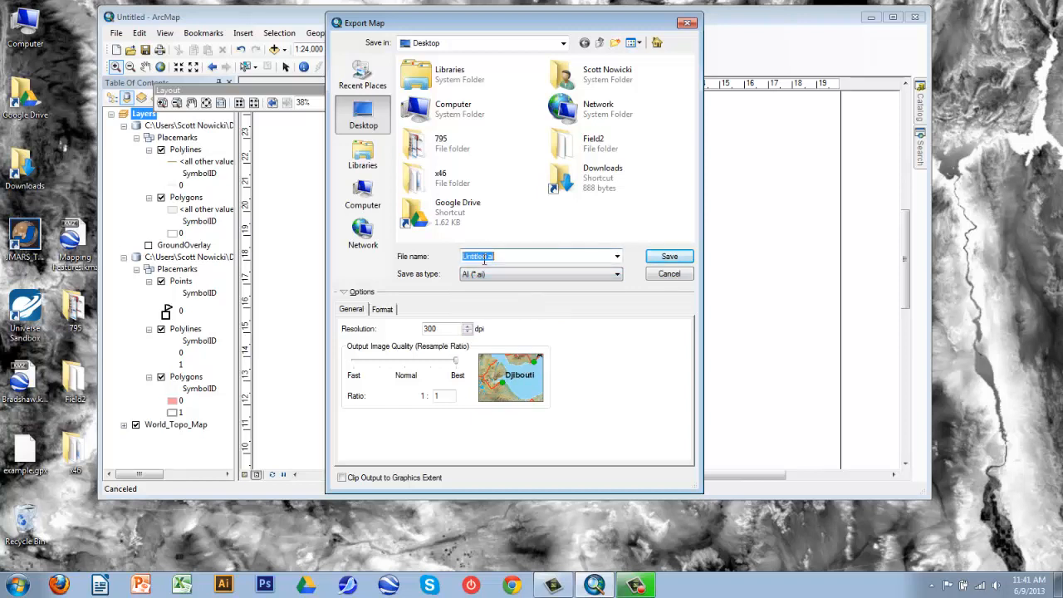
pyautogui.click(489, 257)
pyautogui.moveTo(488, 258); pyautogui.dragTo(448, 257)
pyautogui.write('bradwa')
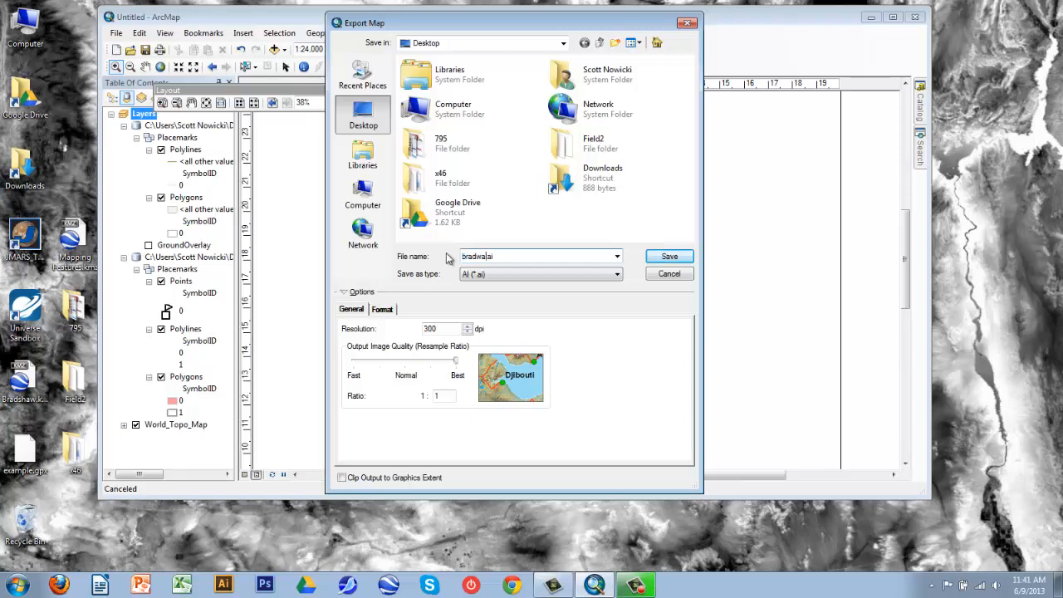
pyautogui.press('BackSpace')
pyautogui.press('BackSpace')
pyautogui.press('BackSpace')
pyautogui.write('dshaew')
pyautogui.press('BackSpace')
pyautogui.press('BackSpace')
pyautogui.write('wmap')
pyautogui.click(669, 256)
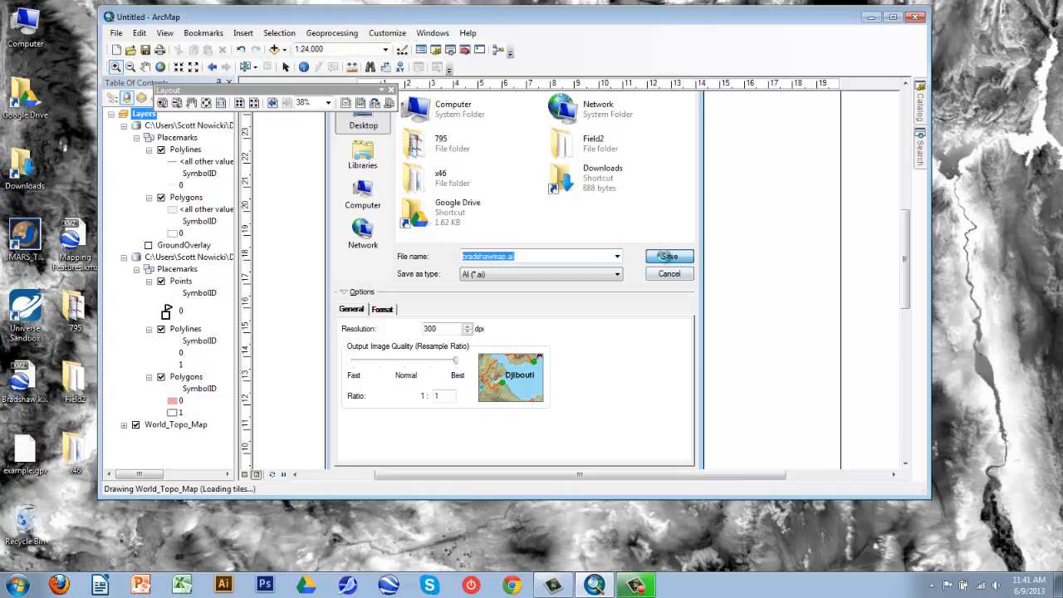